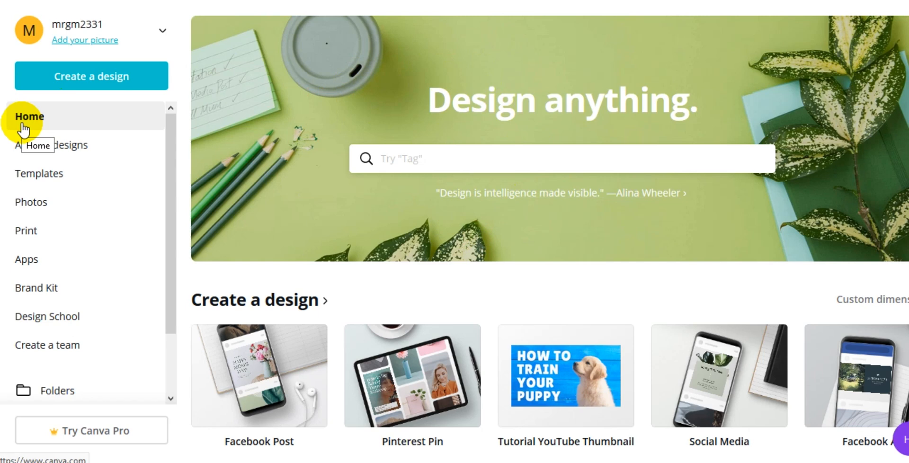
Step: Browse the home page's design types and template categories
scroll(362, 239, down, 3)
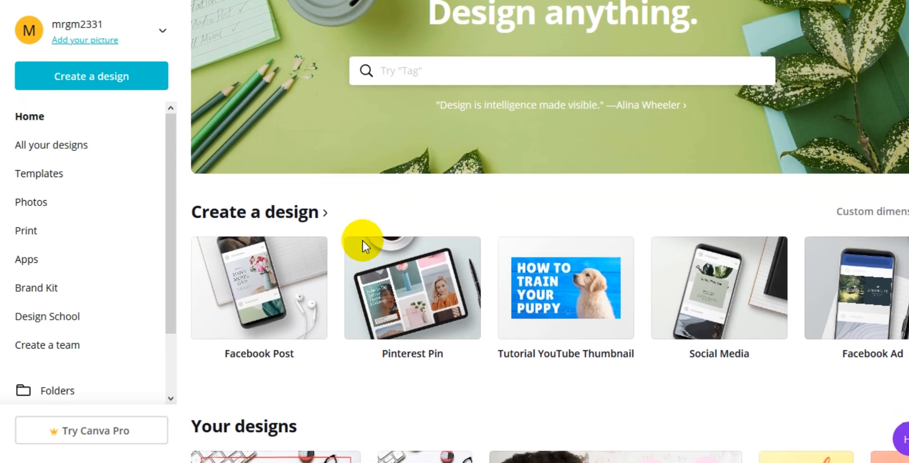
scroll(363, 239, down, 4)
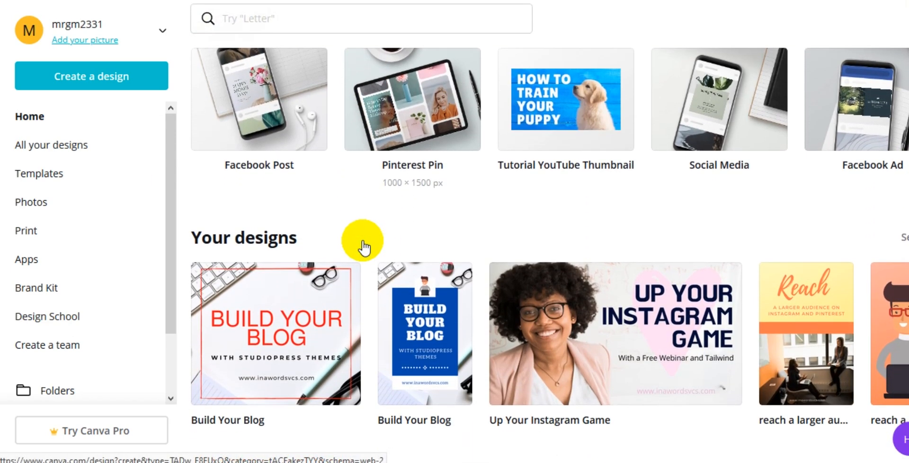
scroll(363, 242, down, 3)
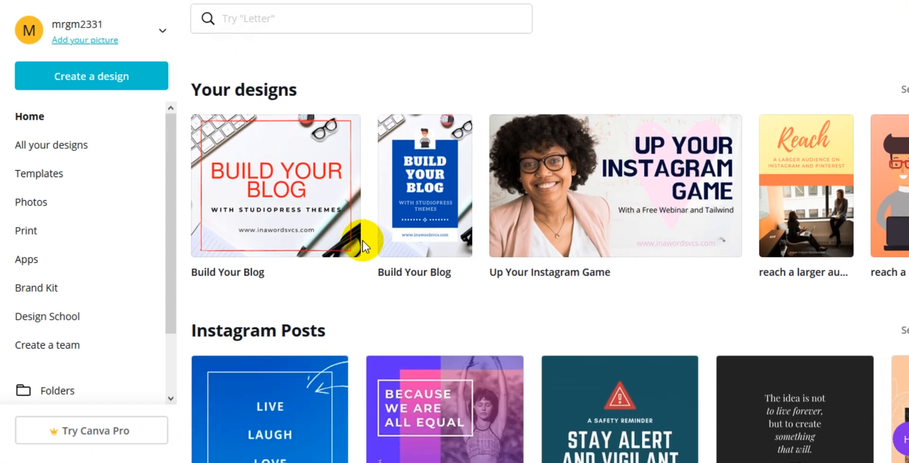
scroll(363, 243, down, 2)
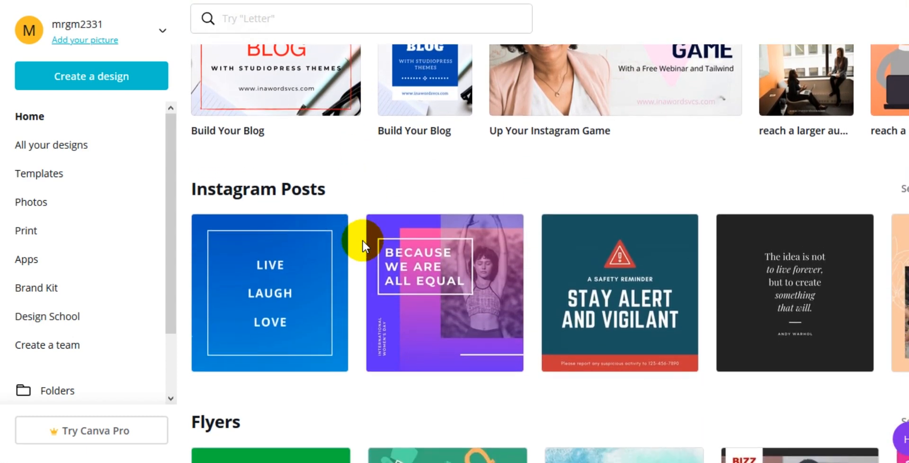
scroll(362, 242, down, 5)
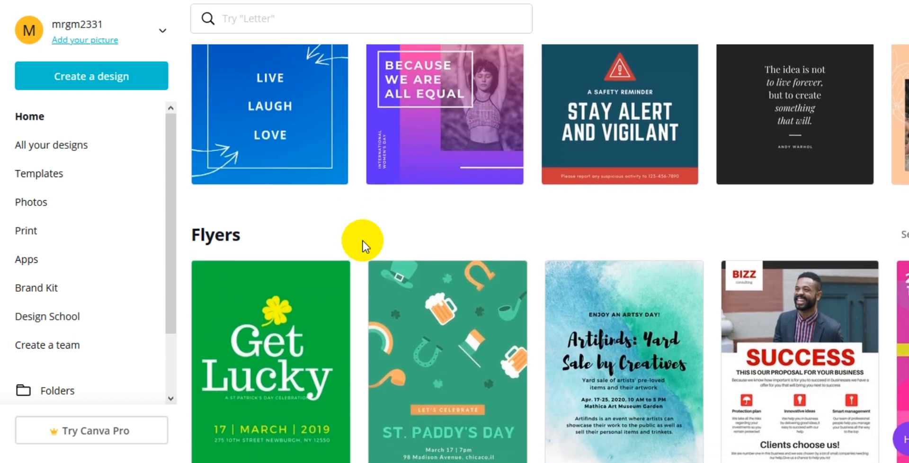
scroll(362, 240, down, 5)
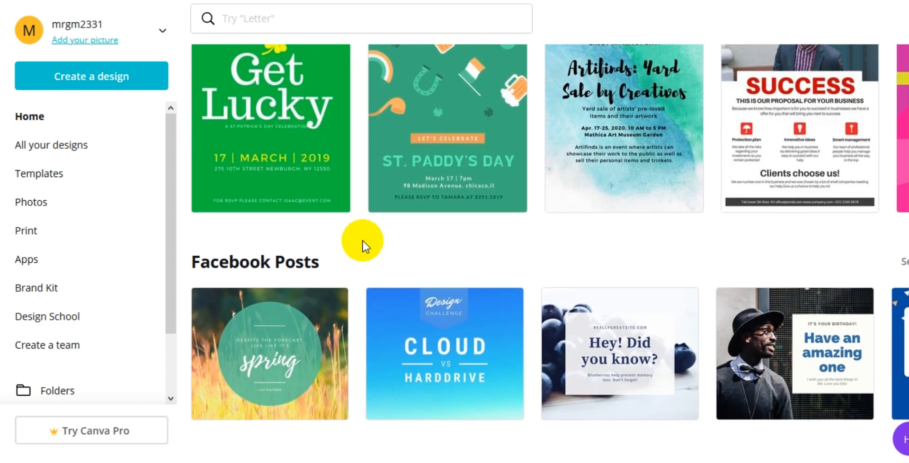
scroll(362, 246, down, 2)
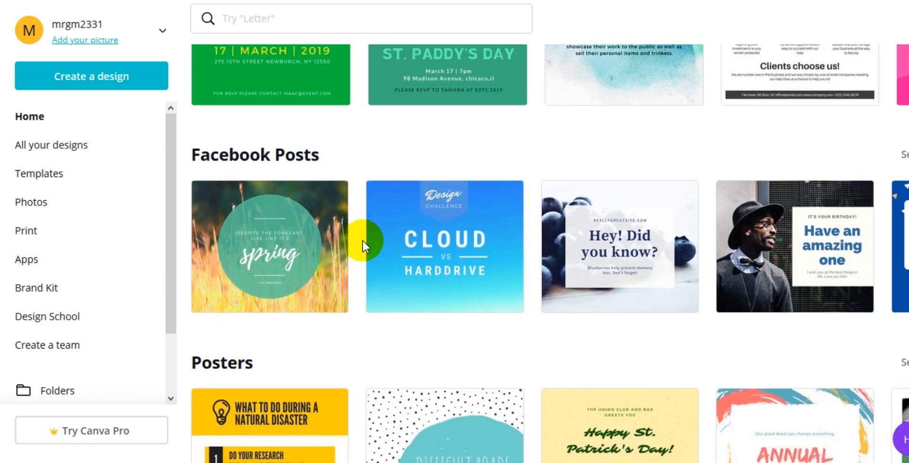
scroll(362, 240, down, 7)
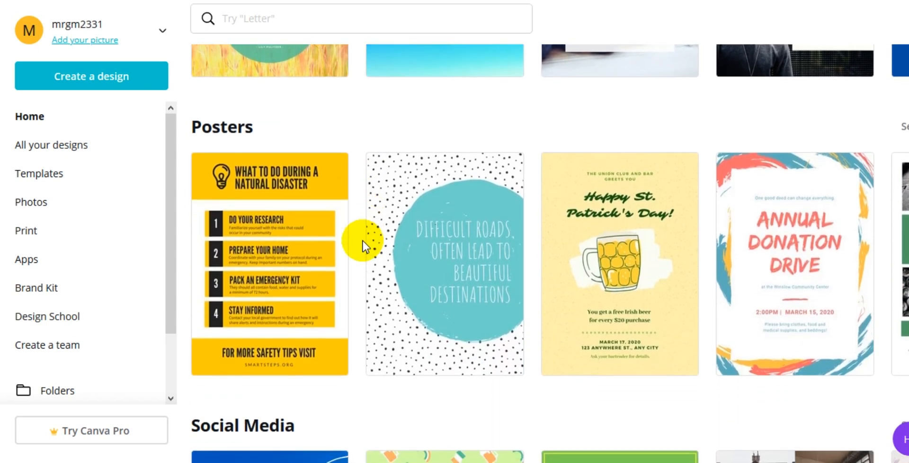
scroll(364, 246, down, 4)
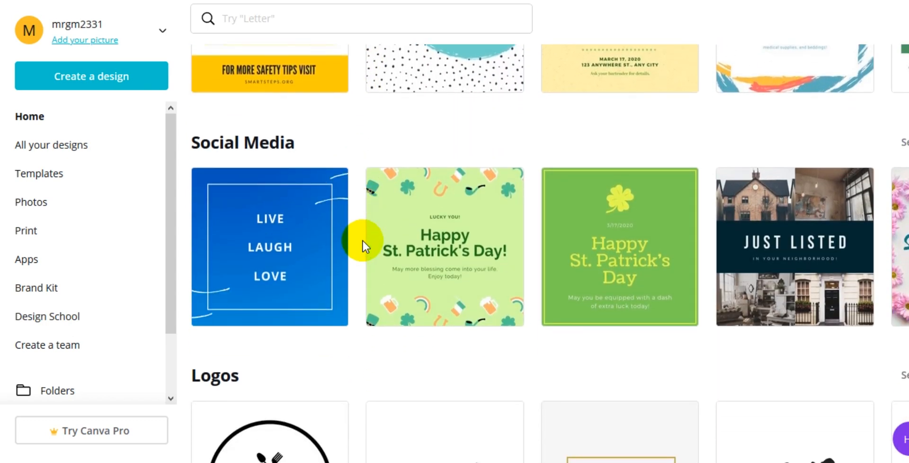
scroll(362, 239, down, 3)
scroll(362, 240, down, 3)
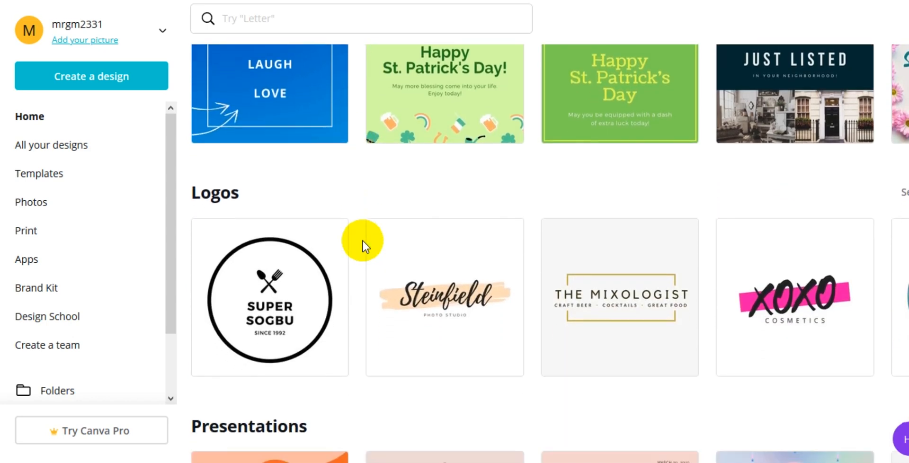
scroll(362, 239, down, 5)
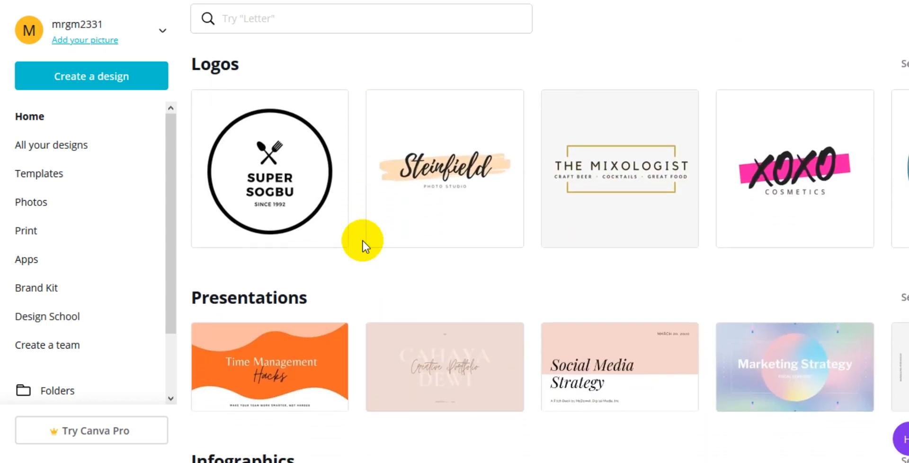
scroll(362, 240, down, 6)
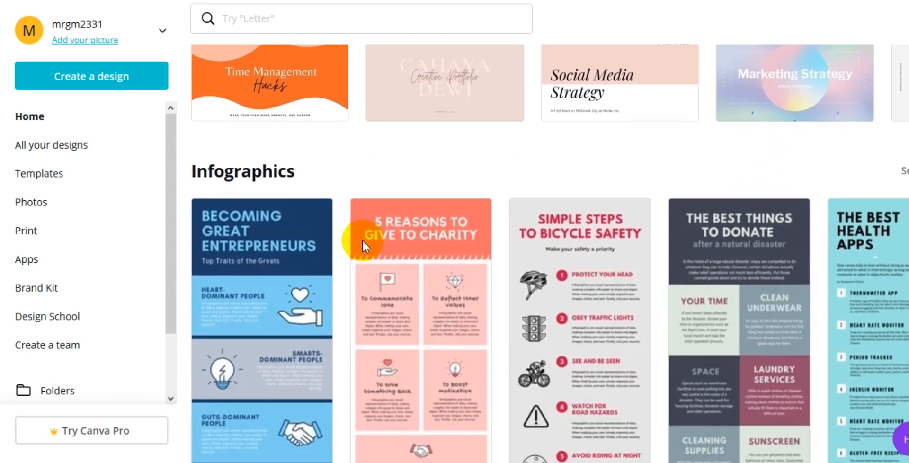
scroll(363, 245, down, 2)
scroll(363, 245, up, 15)
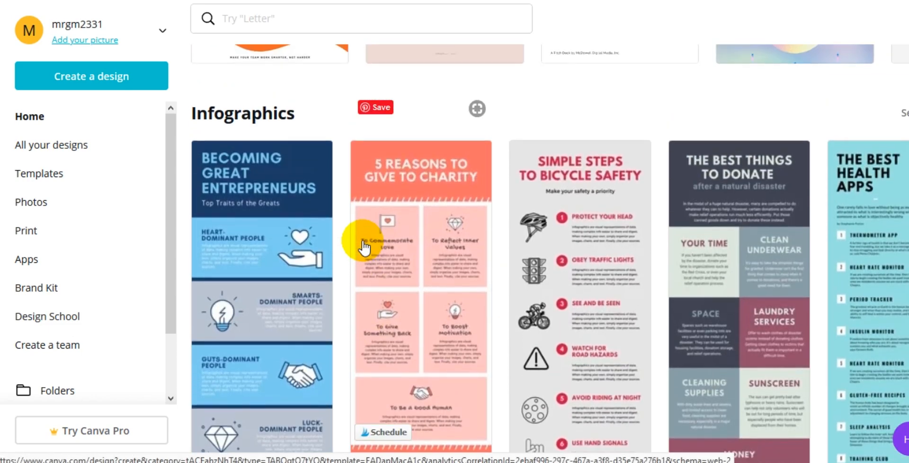
scroll(363, 245, up, 17)
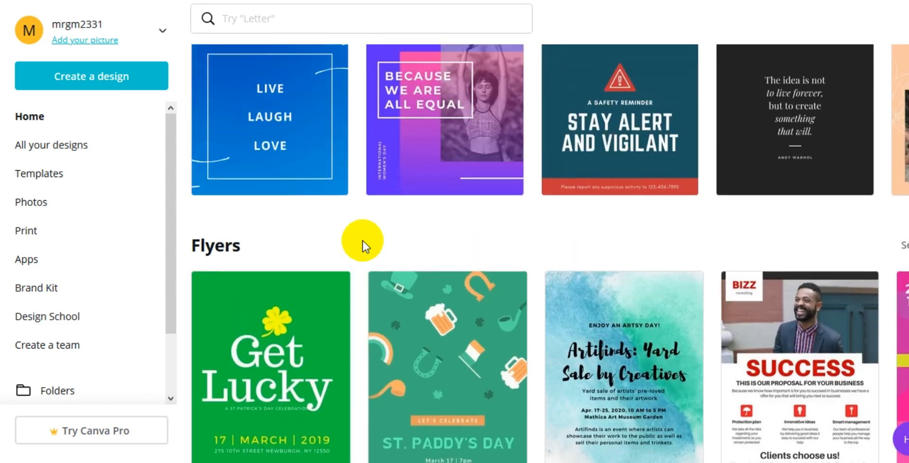
scroll(363, 246, up, 4)
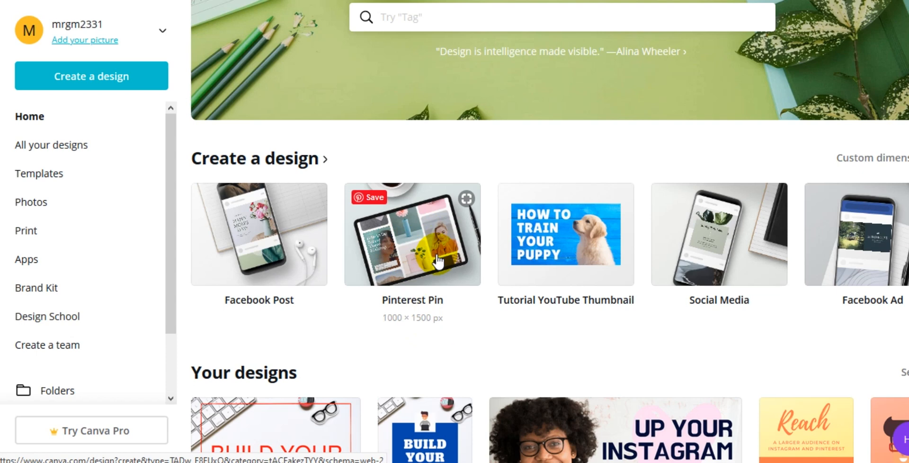
Step: Start a Tutorial YouTube Thumbnail design and apply the Everyday Makeup Routine template
click(562, 246)
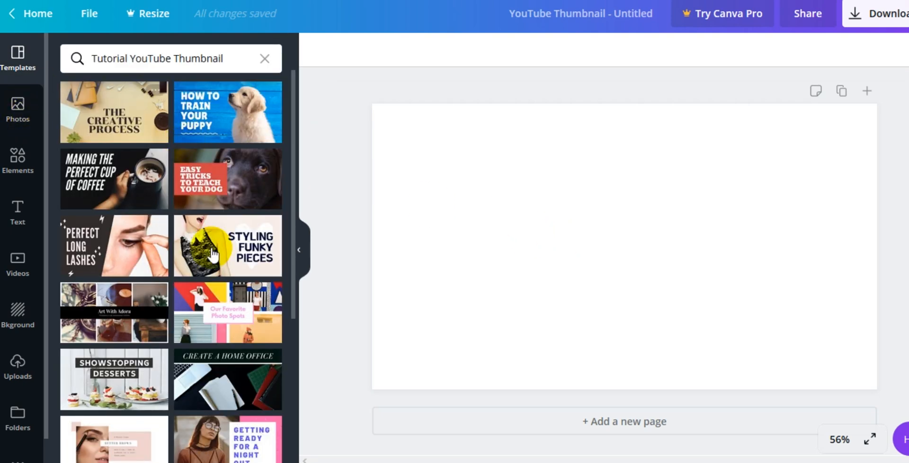
scroll(160, 246, down, 3)
scroll(159, 247, down, 15)
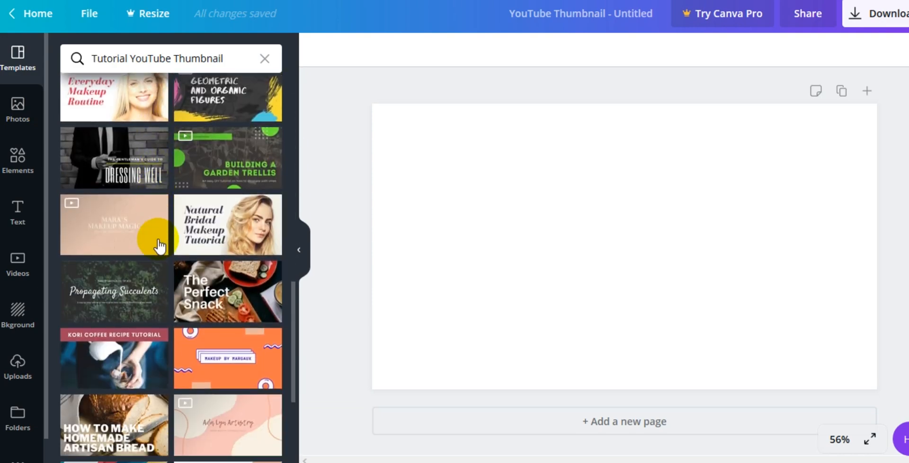
scroll(159, 247, down, 5)
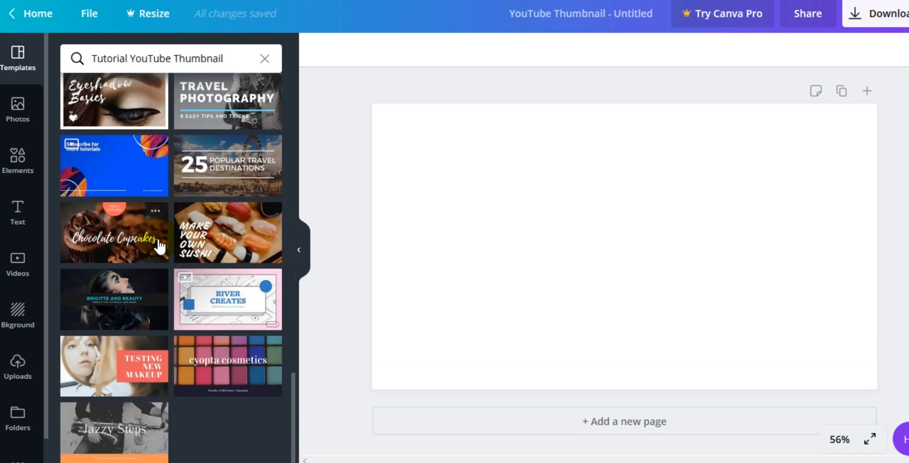
scroll(160, 246, up, 10)
scroll(160, 246, up, 6)
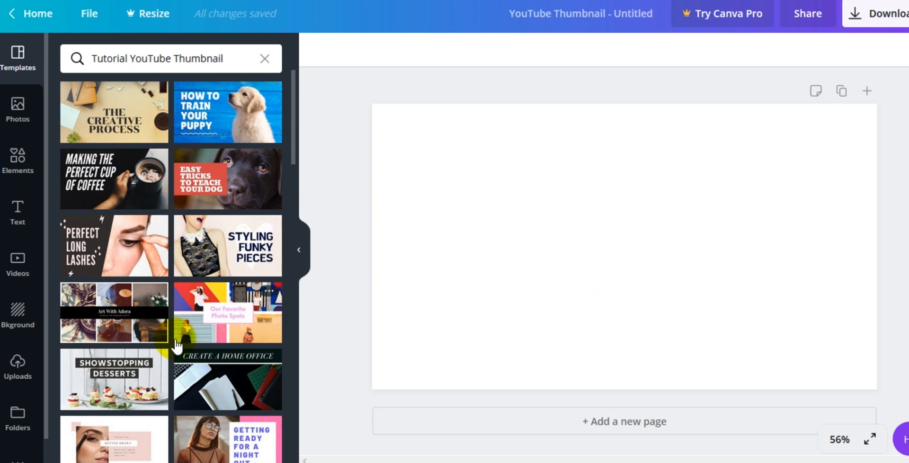
scroll(176, 346, down, 2)
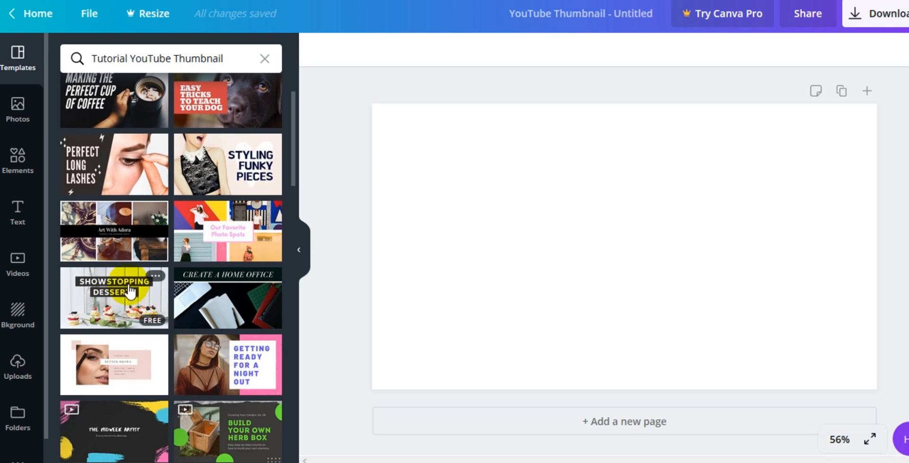
scroll(130, 291, down, 5)
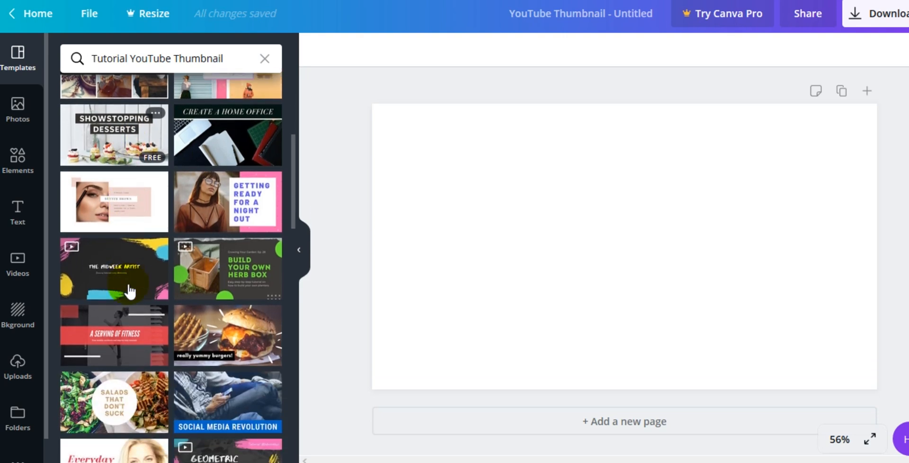
scroll(129, 292, down, 1)
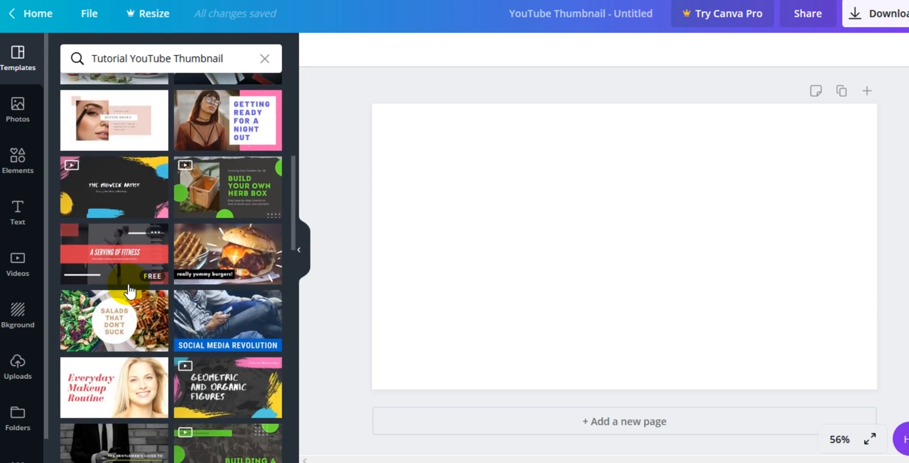
click(101, 395)
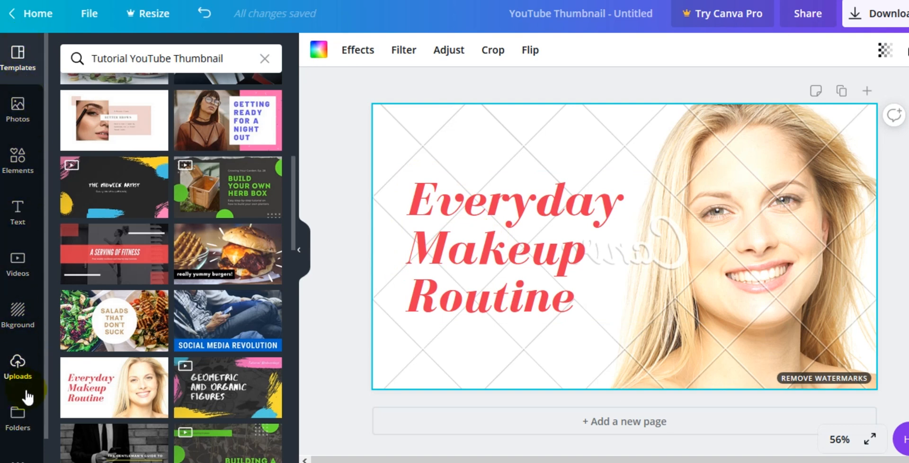
Step: Open the photo library and browse the recently used and trending stock photos
click(18, 110)
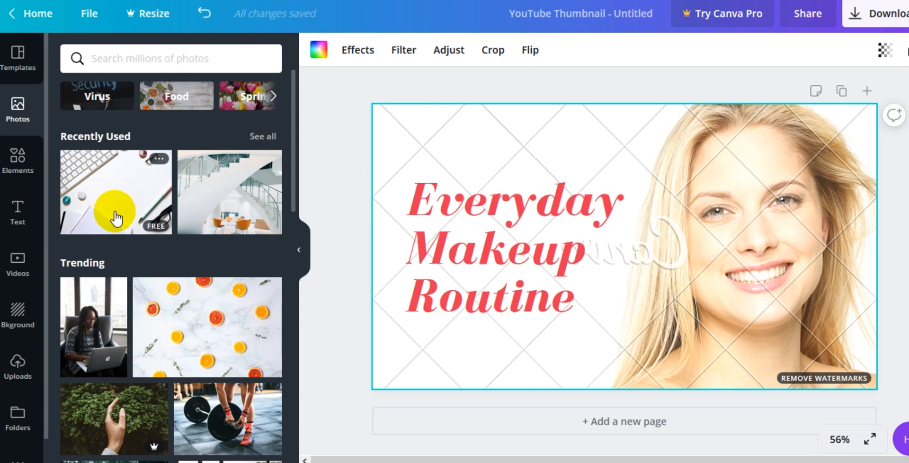
scroll(97, 365, down, 6)
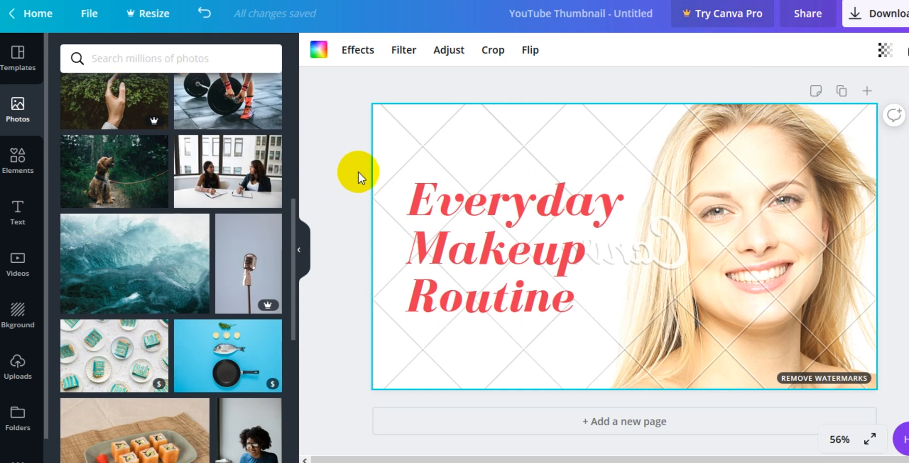
scroll(184, 173, up, 6)
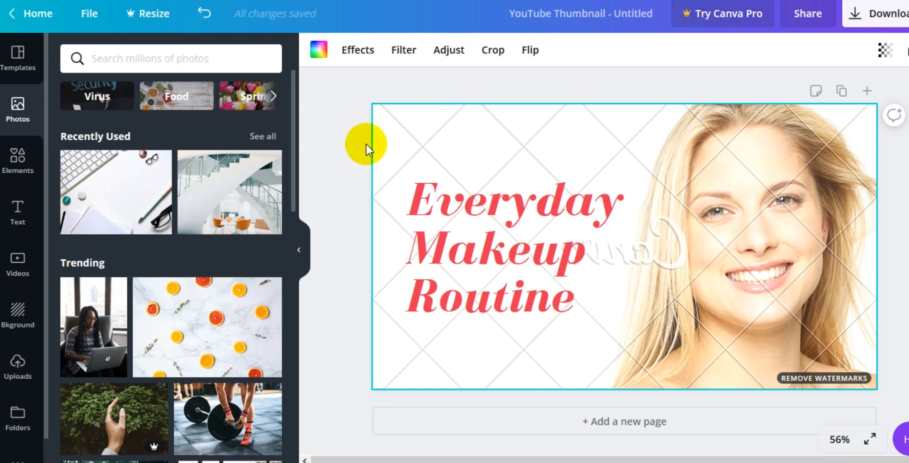
mouse_move(233, 208)
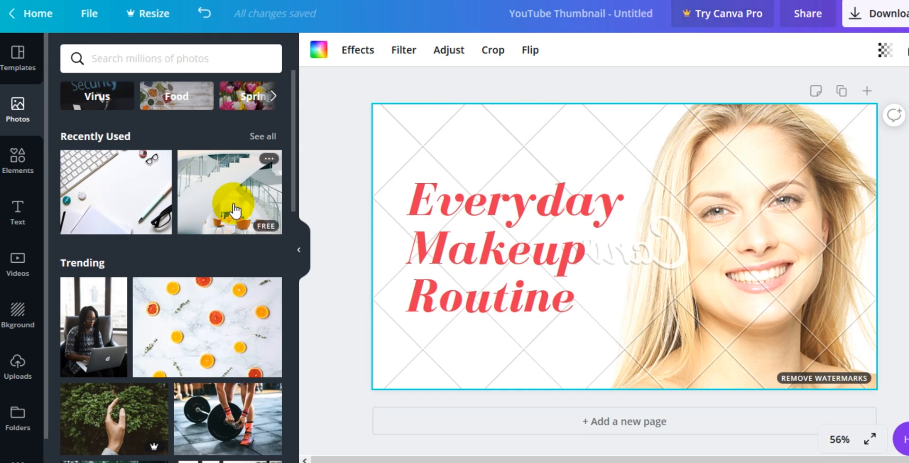
mouse_move(122, 205)
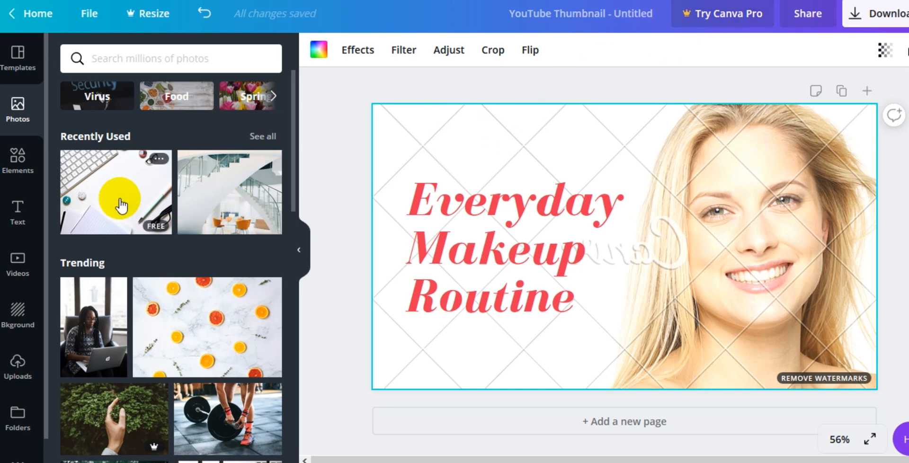
scroll(122, 205, down, 3)
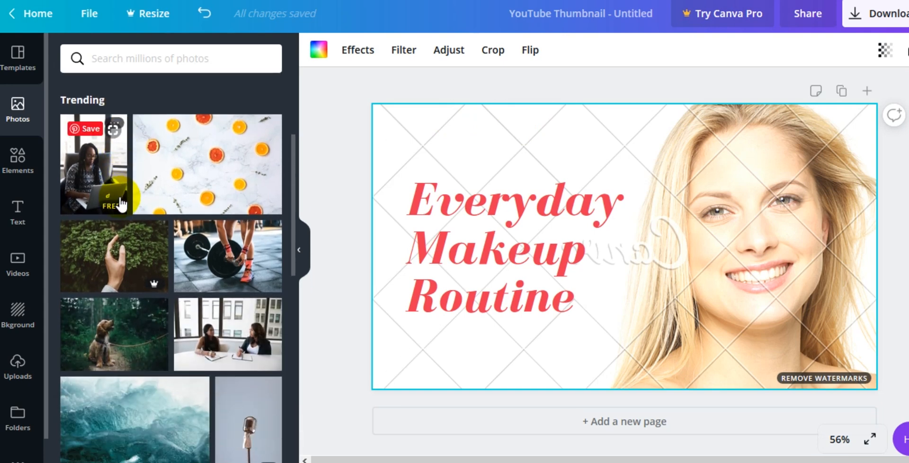
scroll(122, 205, down, 3)
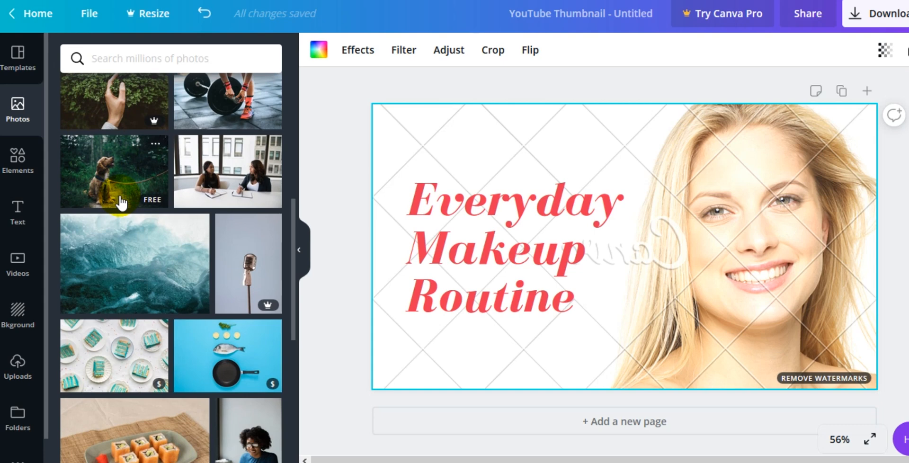
scroll(121, 204, down, 6)
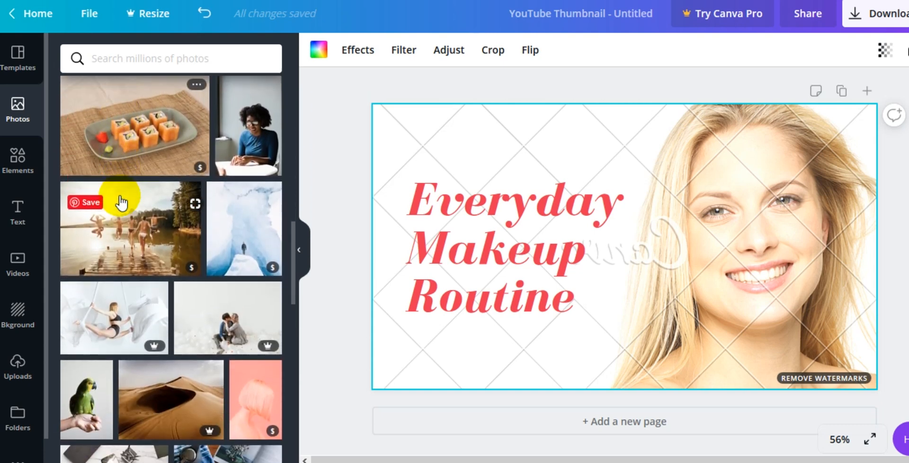
scroll(120, 202, down, 2)
scroll(121, 203, down, 3)
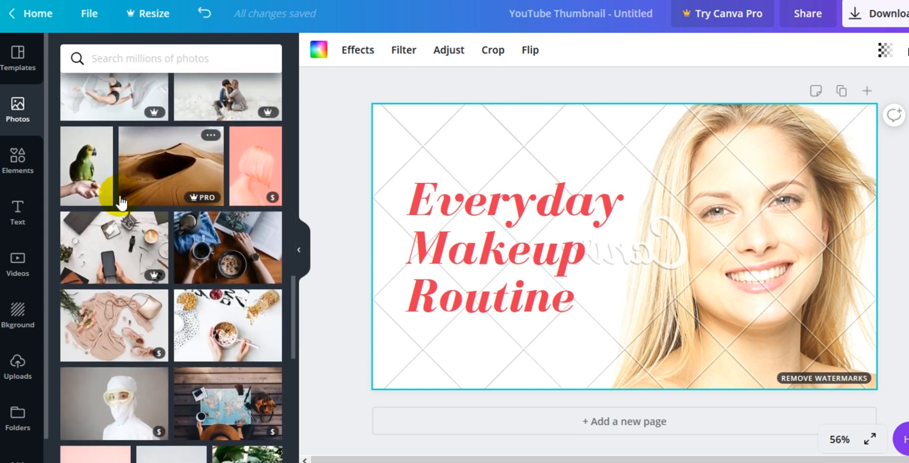
scroll(121, 203, down, 3)
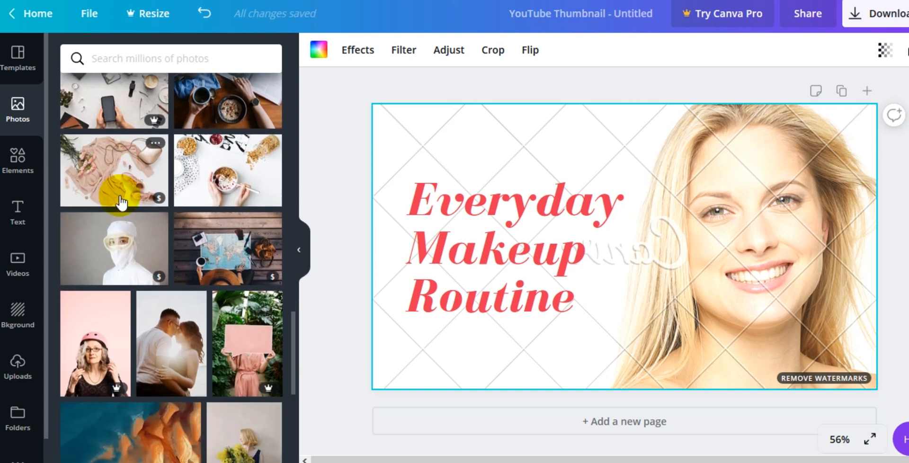
scroll(121, 203, down, 4)
scroll(120, 203, down, 1)
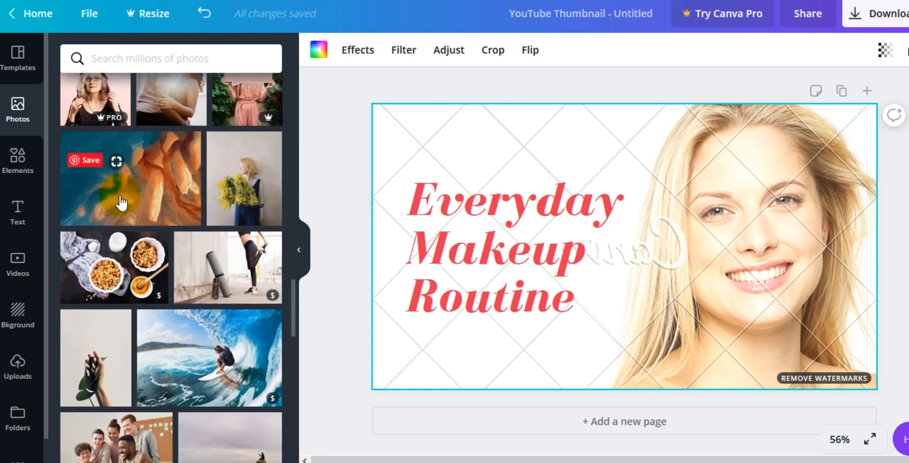
scroll(121, 202, down, 5)
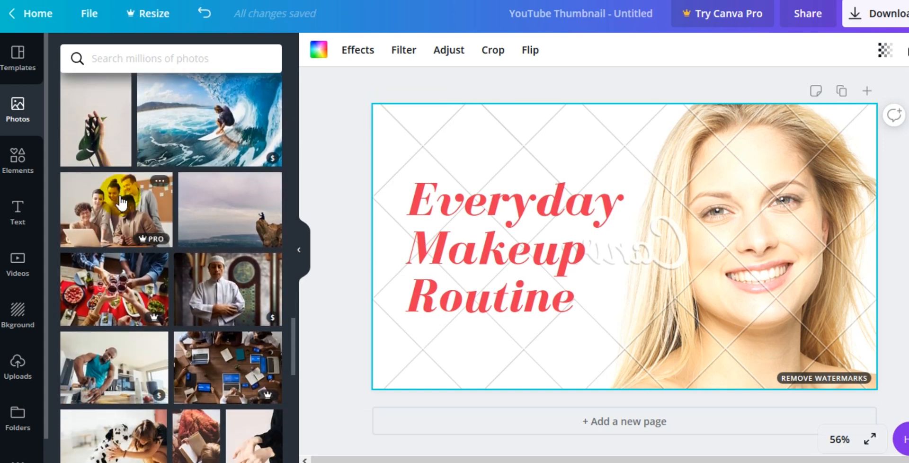
Step: Replace the template's background photo with the recently used keyboard desk photo
scroll(121, 203, up, 15)
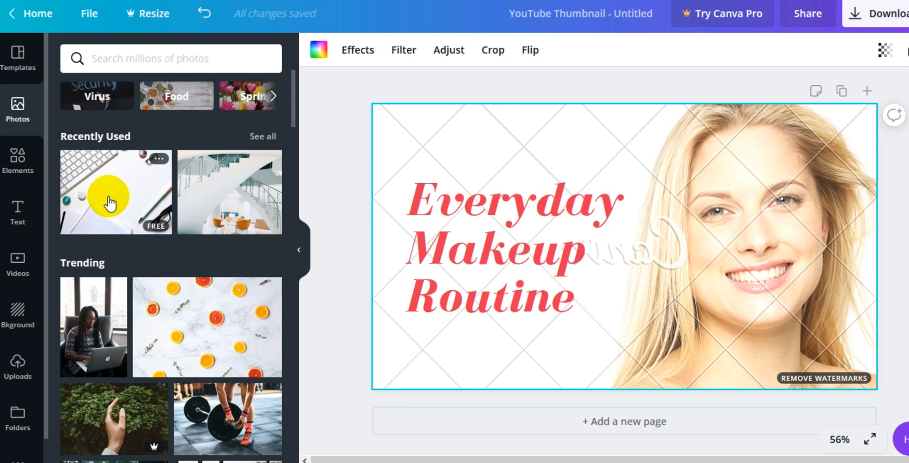
click(109, 203)
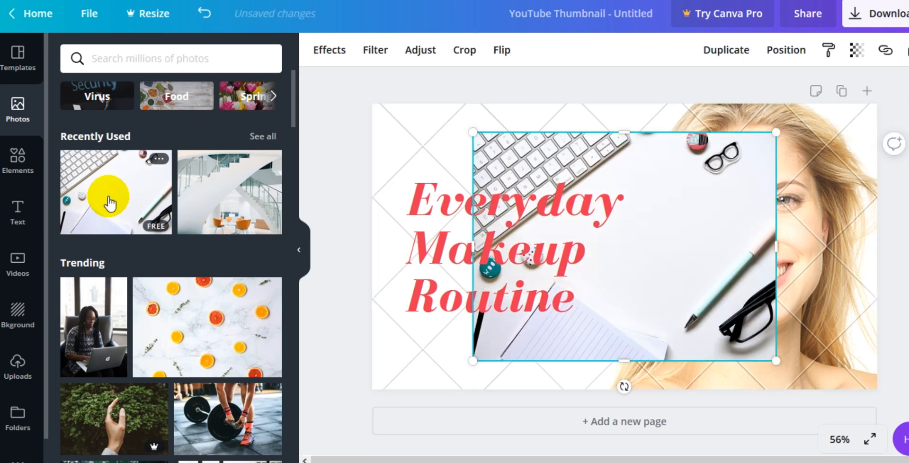
key(Delete)
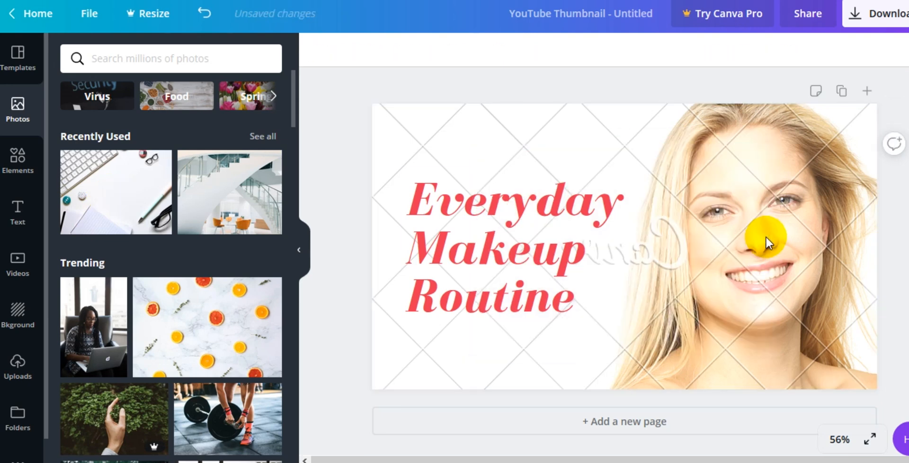
drag(318, 167, 403, 133)
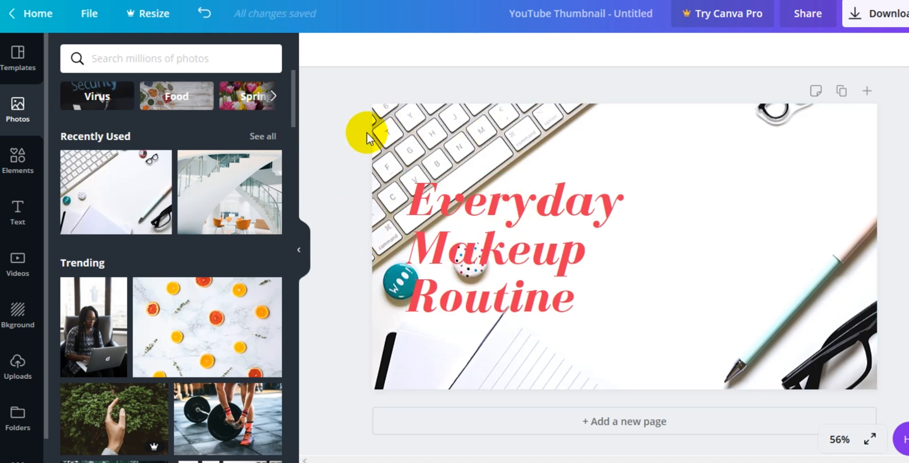
Step: Move the title text block toward the right and center-align its text
drag(512, 248, 612, 224)
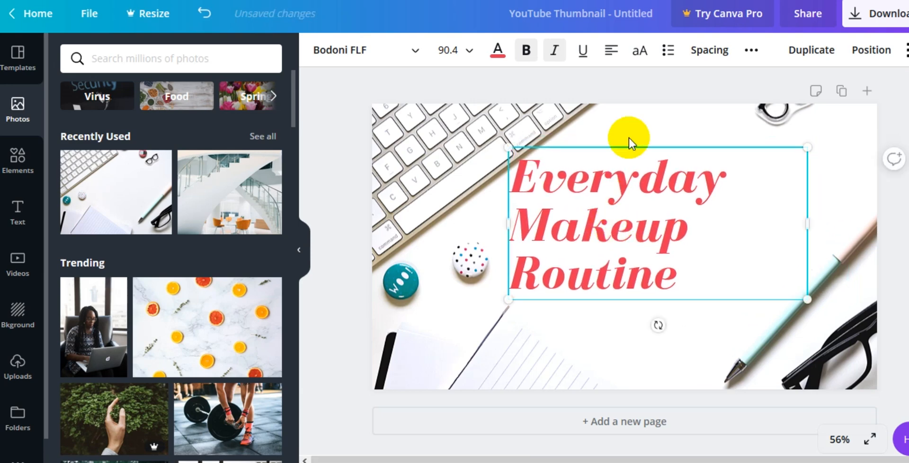
click(611, 50)
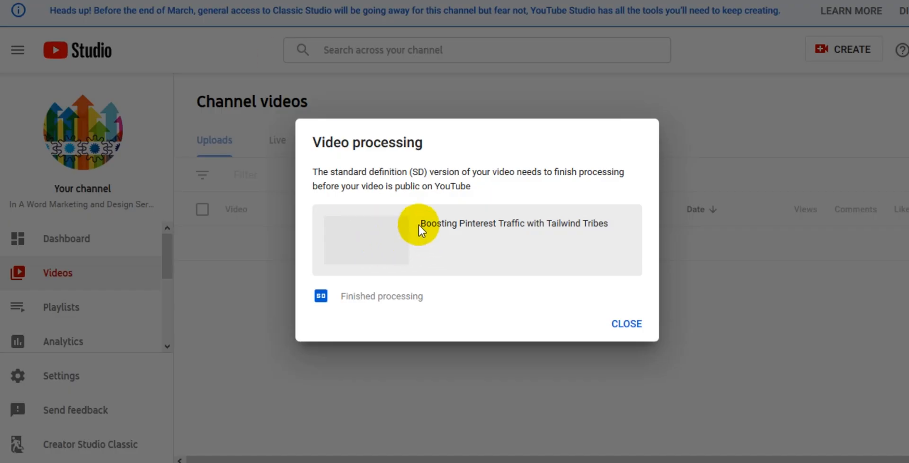
Step: Switch to YouTube Studio and copy the video title 'Boosting Pinterest Traffic with Tailwind Tribes' from the processing dialog
drag(422, 225, 622, 233)
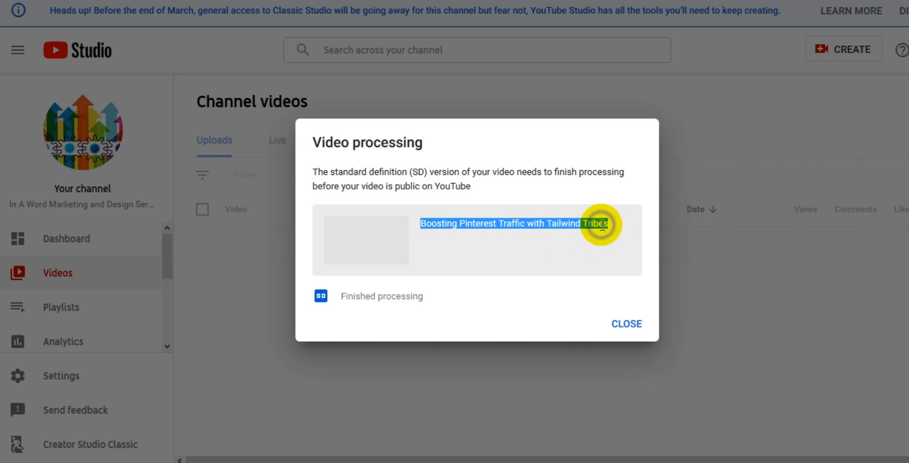
right_click(601, 226)
click(647, 239)
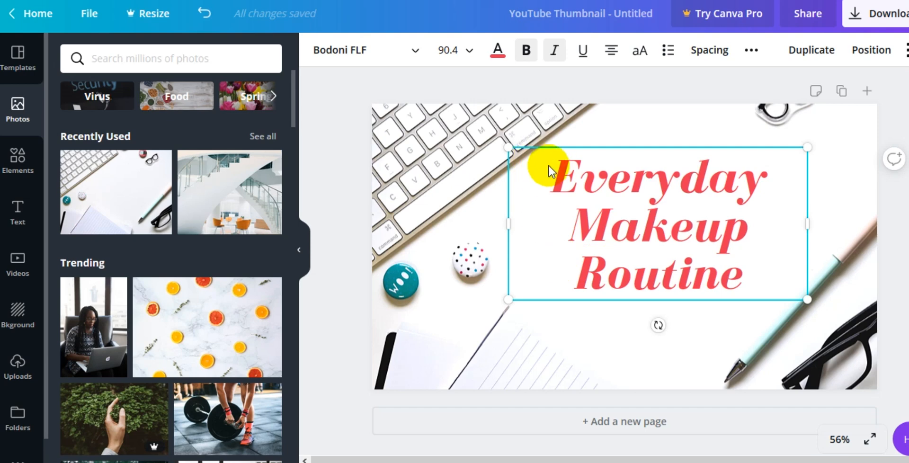
Step: Paste the copied video title over the template's title text and delete the words 'with Tailwind Tribes'
double_click(556, 177)
drag(557, 178, 791, 296)
key(ctrl+v)
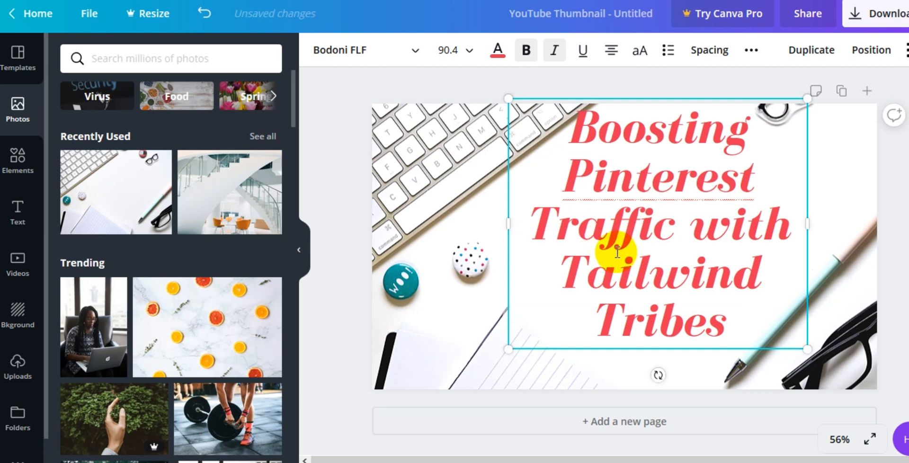
drag(696, 235, 740, 341)
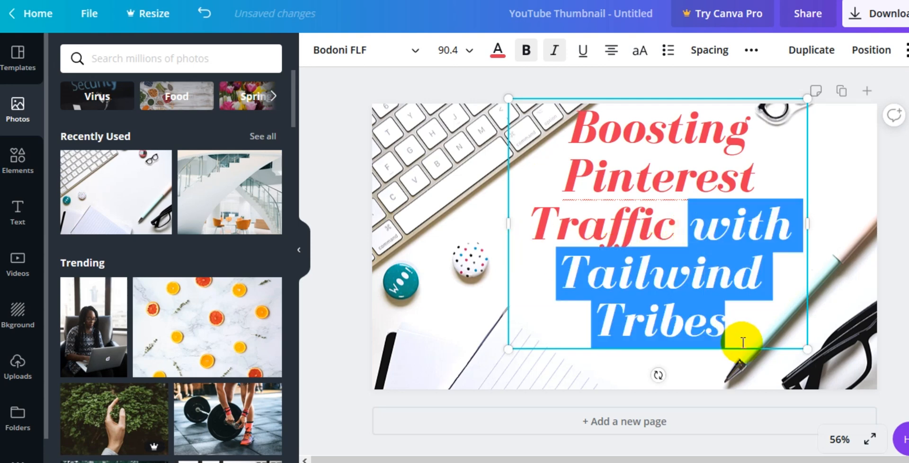
key(BackSpace)
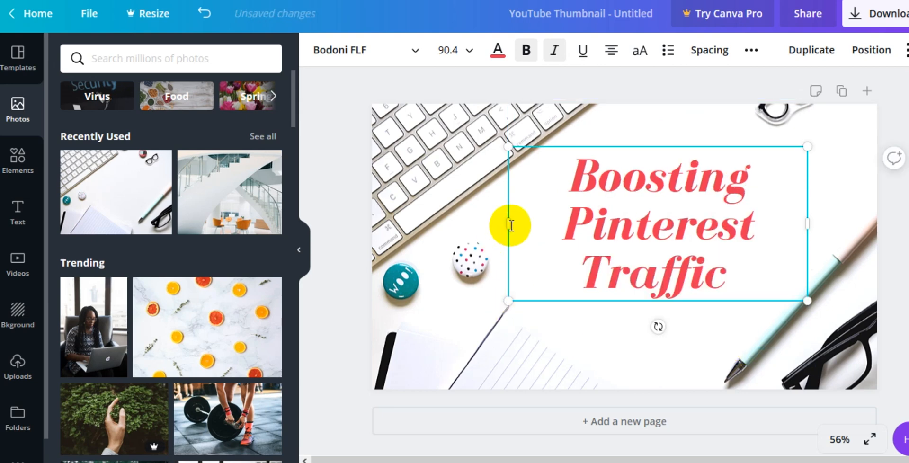
Step: Widen the title text box to the left and reposition it in the upper right of the thumbnail
drag(507, 225, 444, 223)
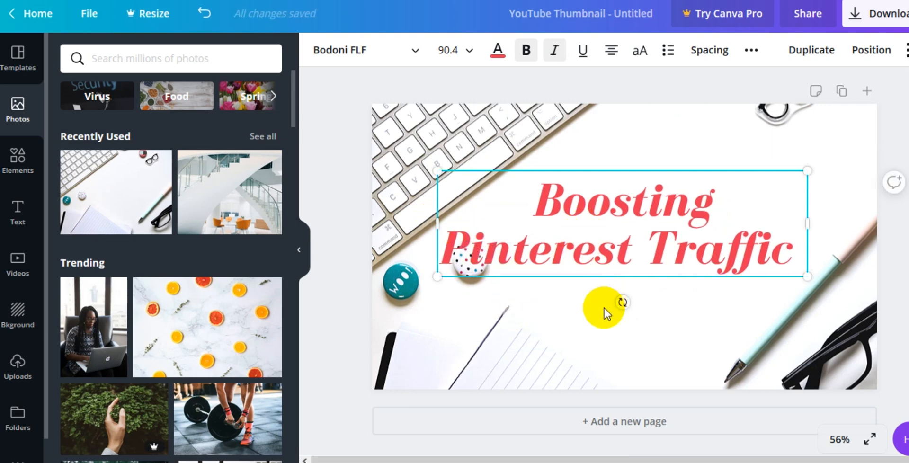
click(575, 325)
drag(597, 249, 634, 231)
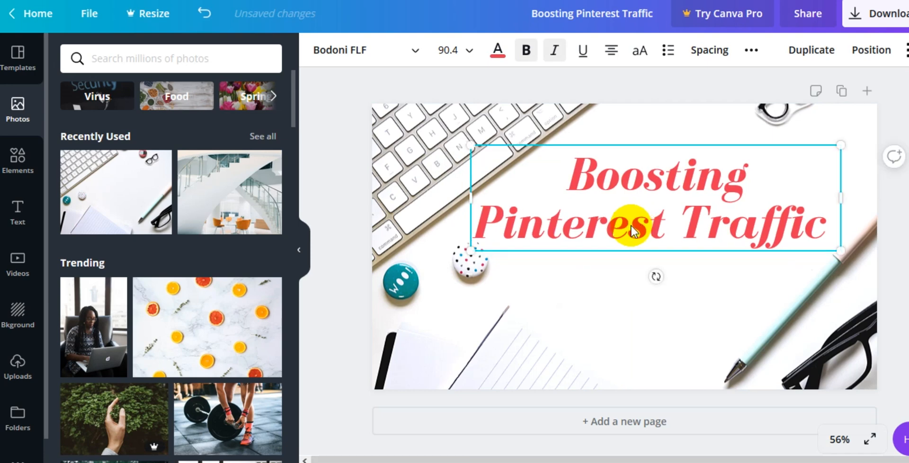
Step: Duplicate the title text box and move the copy below the original
click(817, 56)
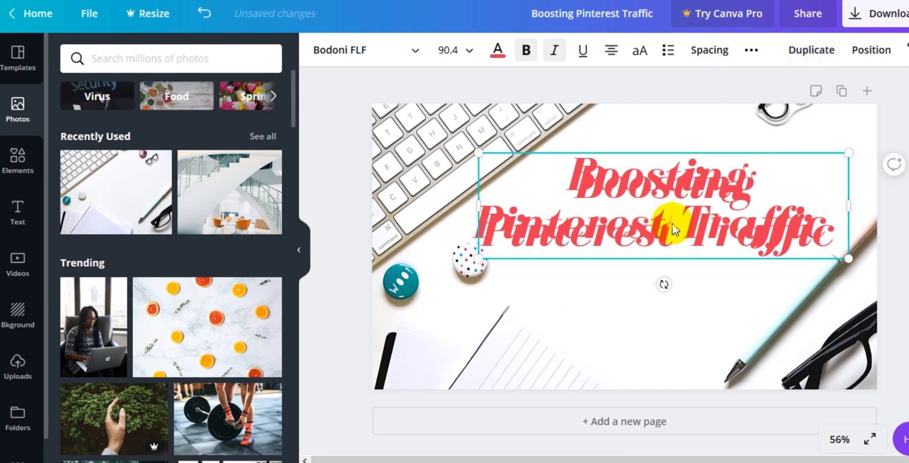
drag(672, 229, 649, 316)
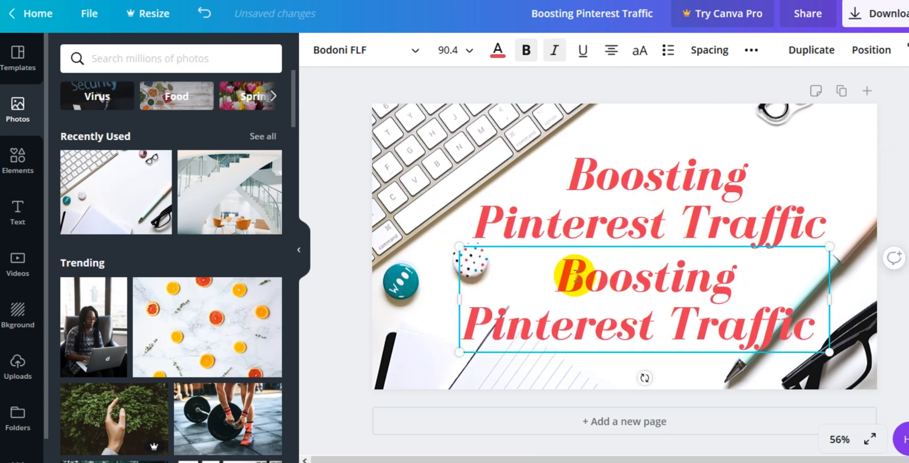
Step: Paste the full video title into the copied box and delete its 'Boosting Pinterest Traffic' part
double_click(565, 274)
drag(565, 273, 819, 333)
key(ctrl+v)
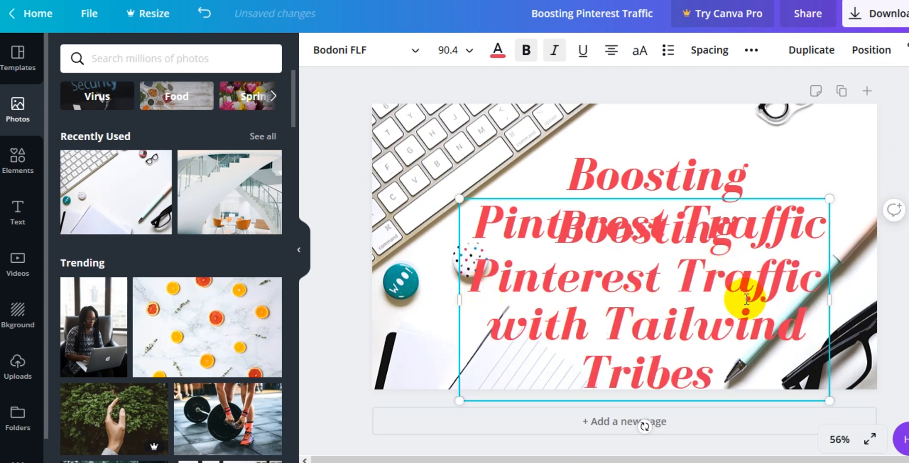
drag(815, 280, 496, 192)
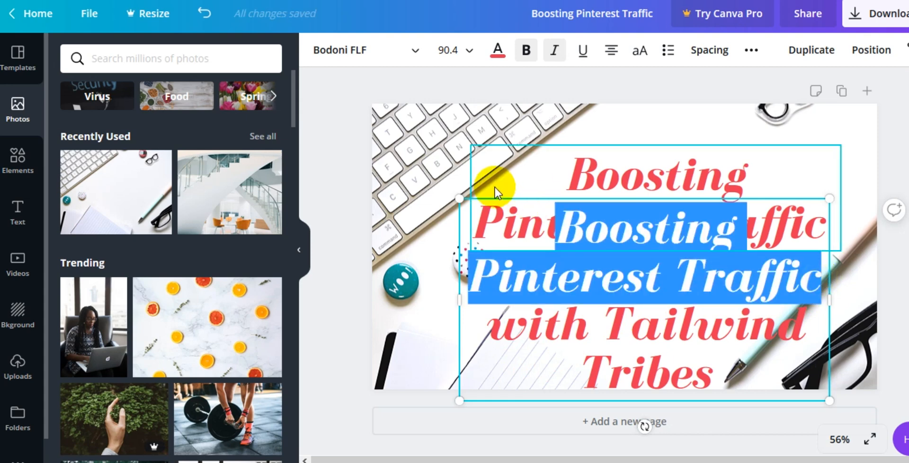
key(BackSpace)
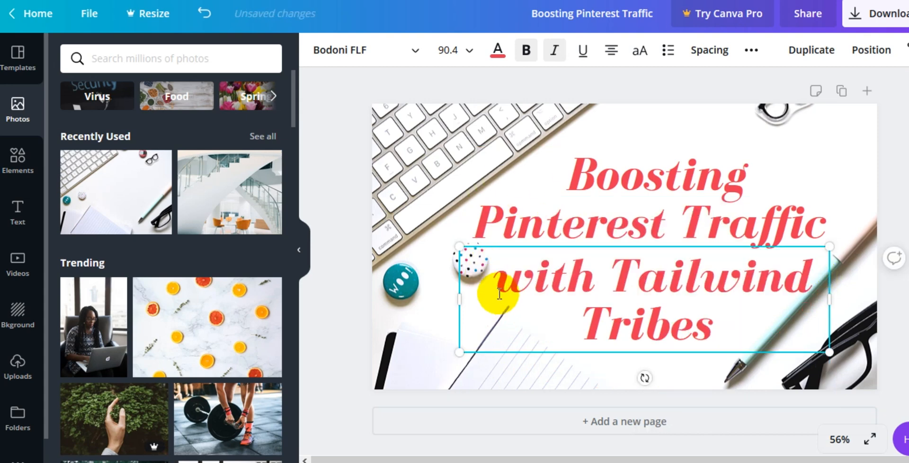
Step: Set the 'with Tailwind Tribes' subtitle to the Abhaya Libre Regular font at size 56
drag(493, 282, 757, 356)
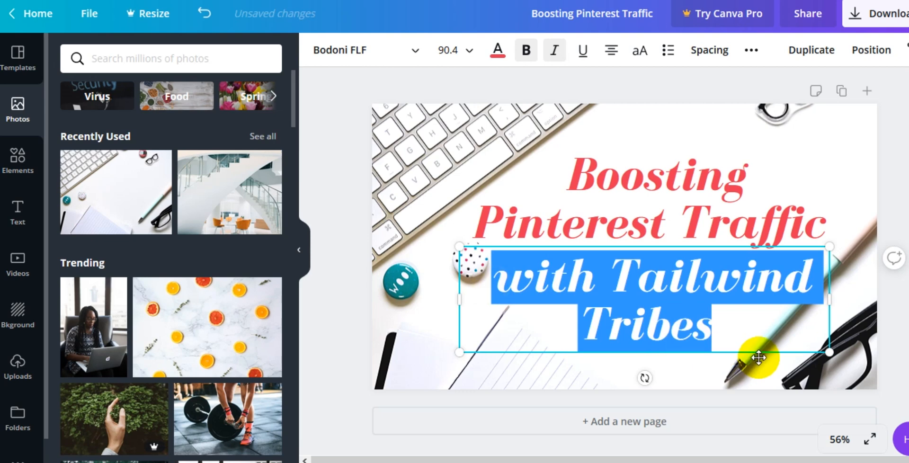
click(350, 52)
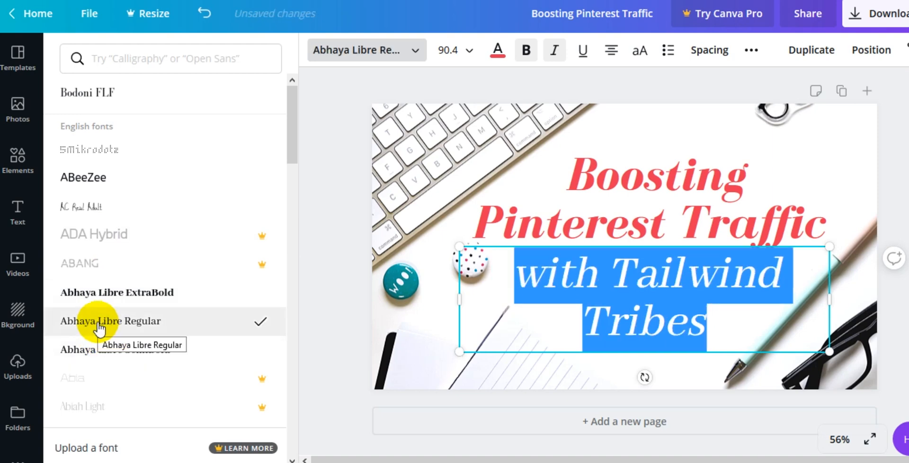
click(469, 52)
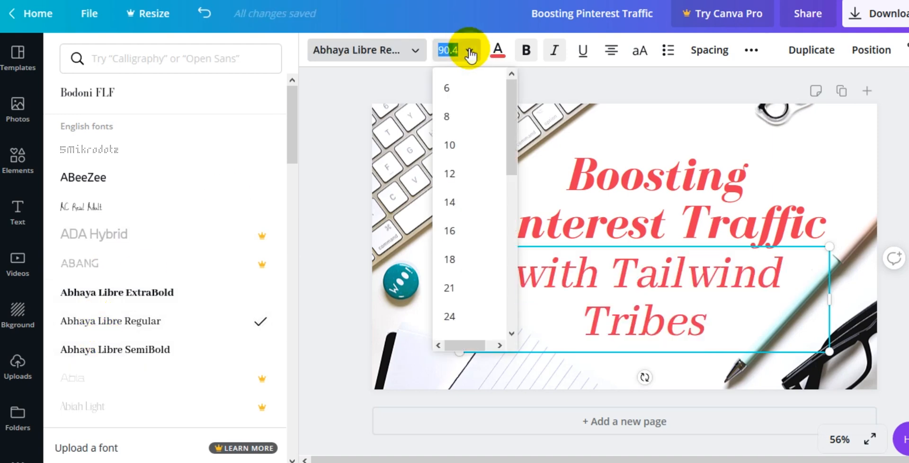
scroll(452, 268, down, 3)
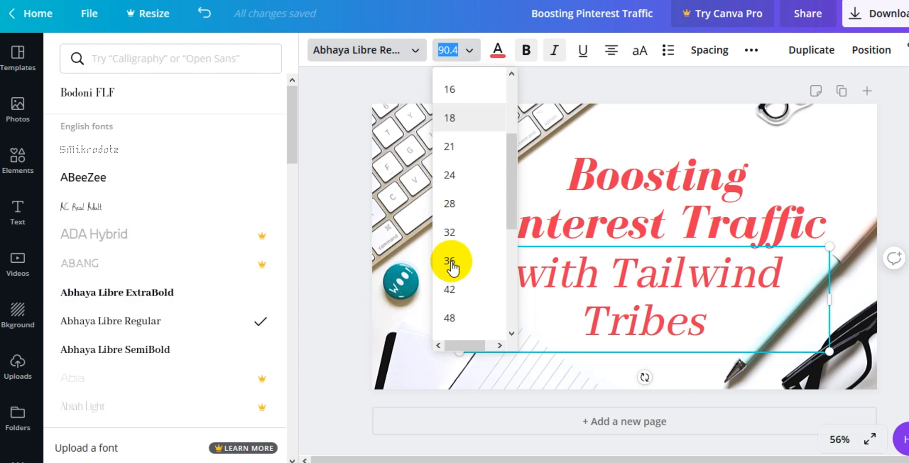
click(449, 240)
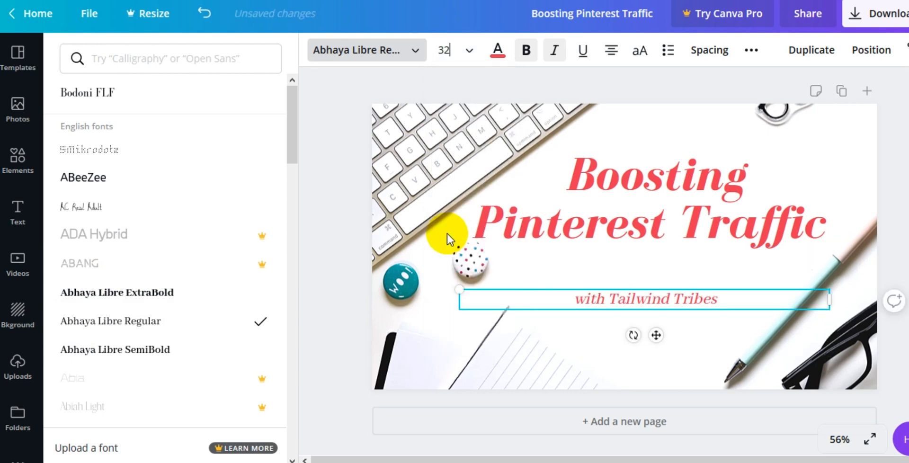
click(470, 56)
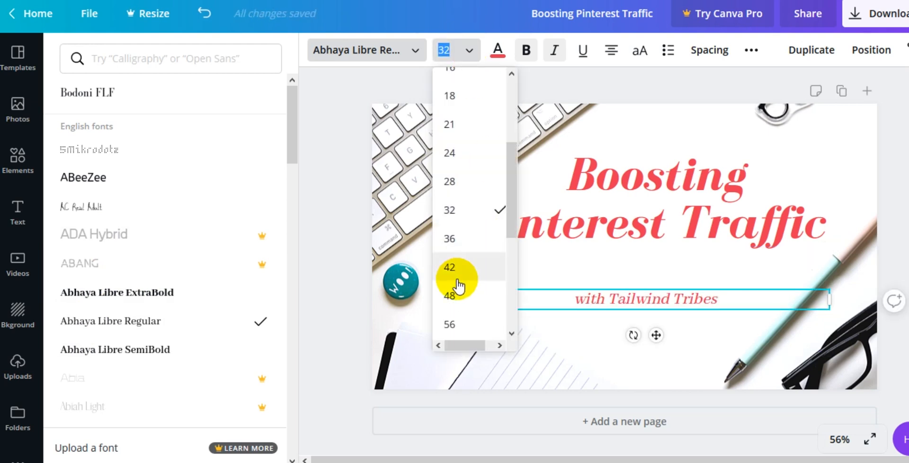
click(450, 296)
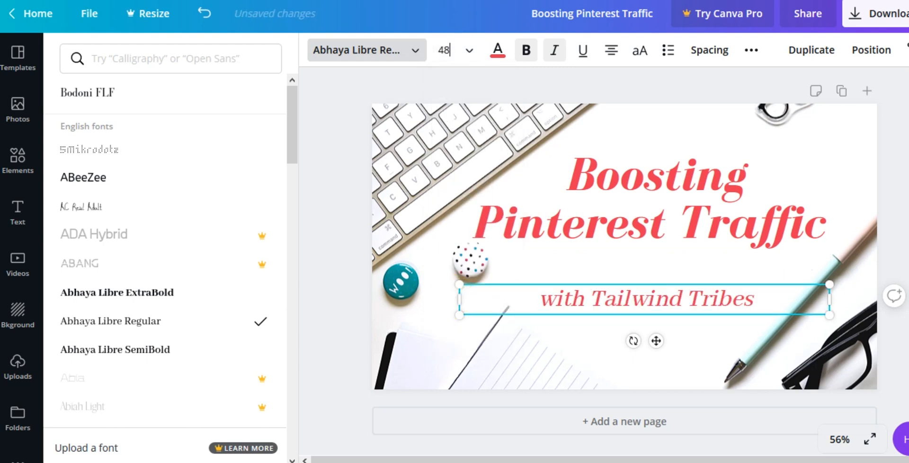
click(470, 50)
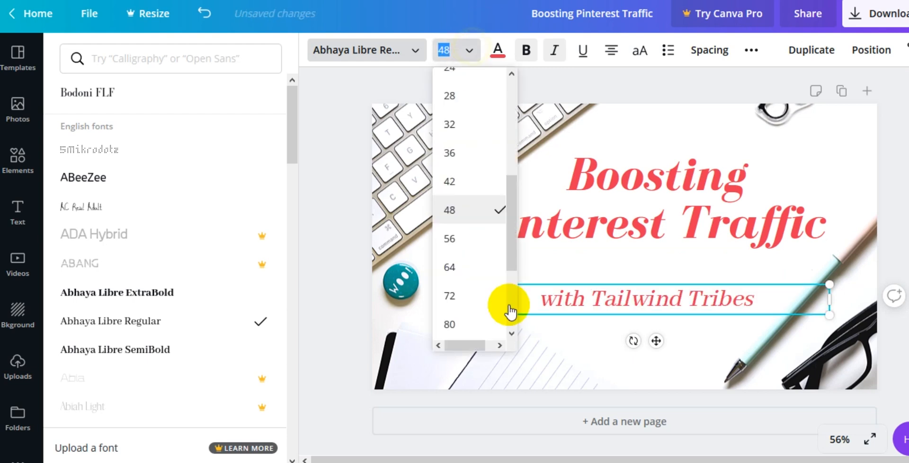
click(446, 241)
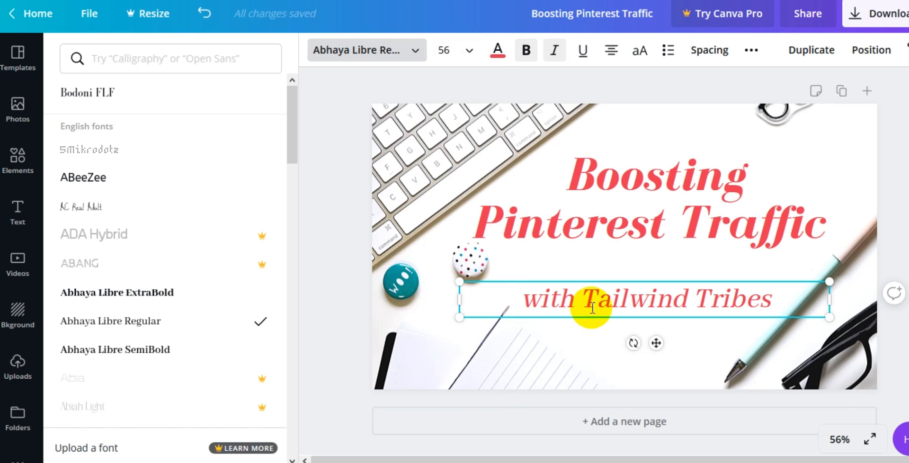
Step: Move the subtitle up just beneath the title and change its text color to black
drag(588, 318, 590, 292)
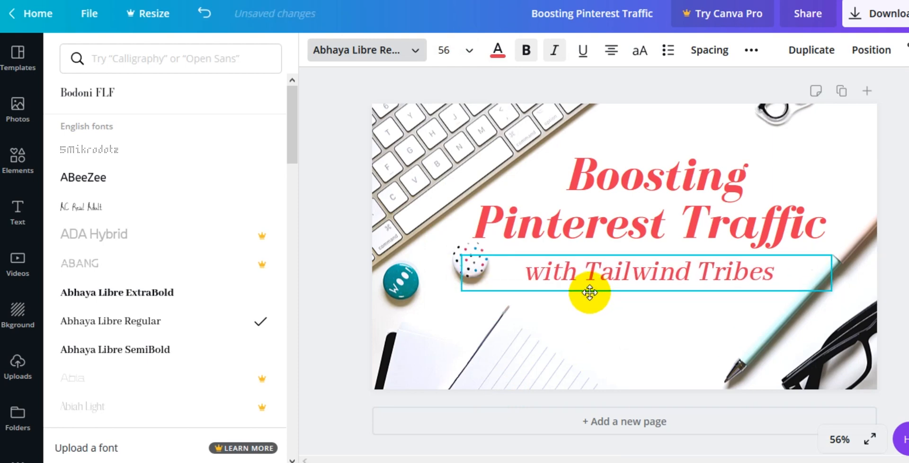
click(497, 49)
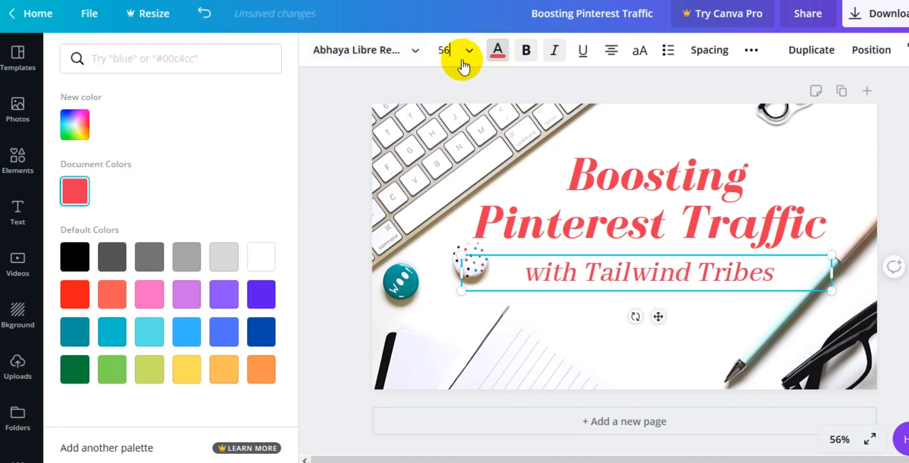
click(76, 257)
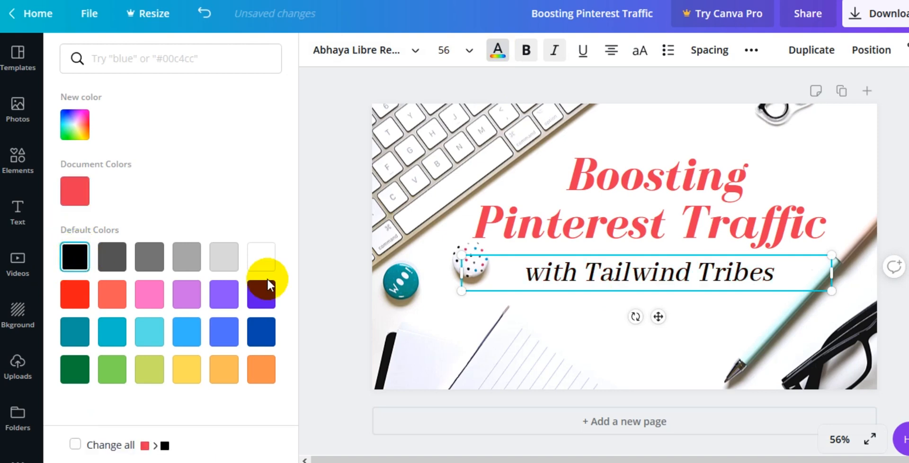
click(873, 169)
Step: Select all of the 'Boosting Pinterest Traffic' title text and recolor it bright red
click(576, 176)
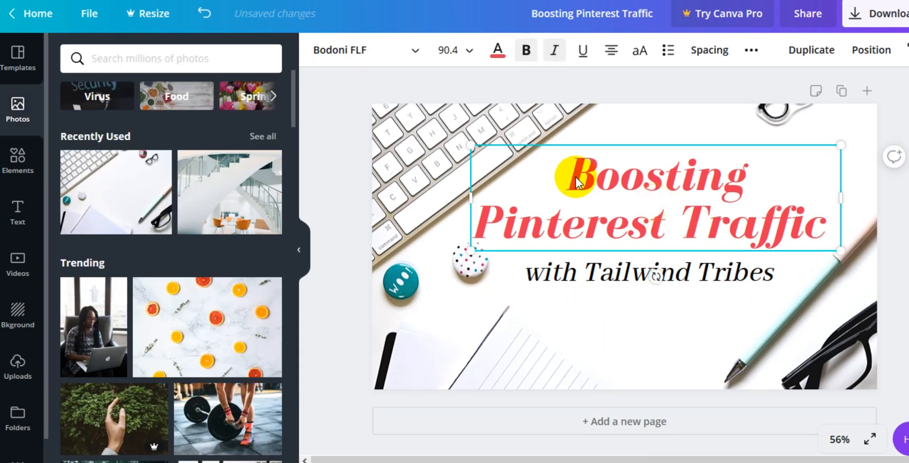
double_click(574, 174)
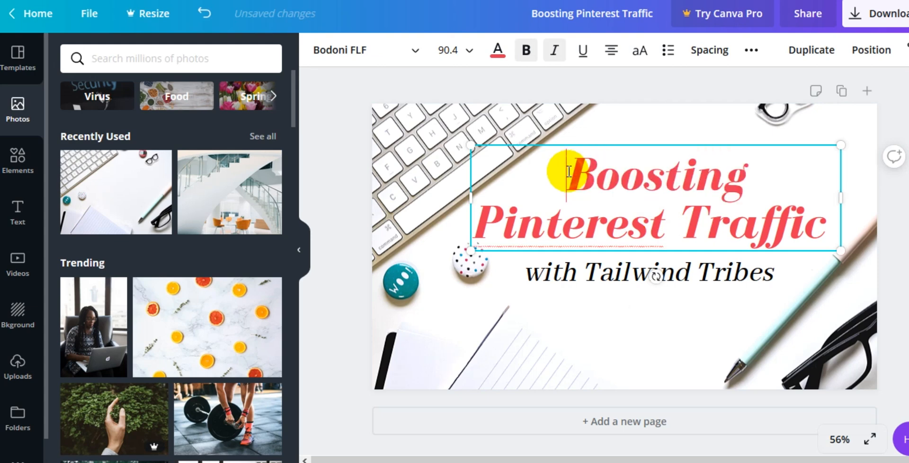
drag(566, 173, 788, 209)
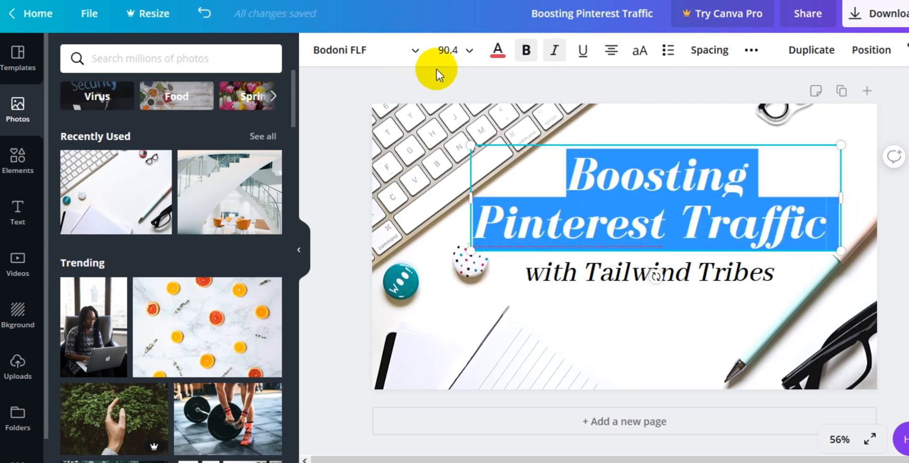
click(497, 49)
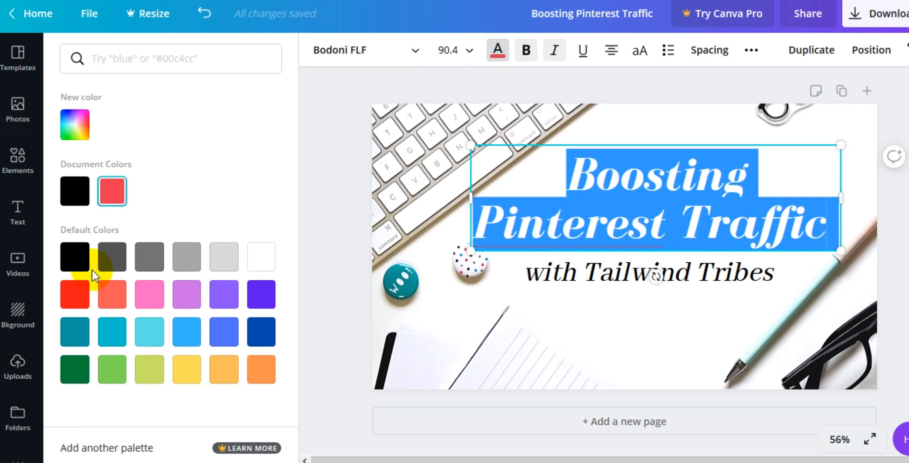
click(75, 294)
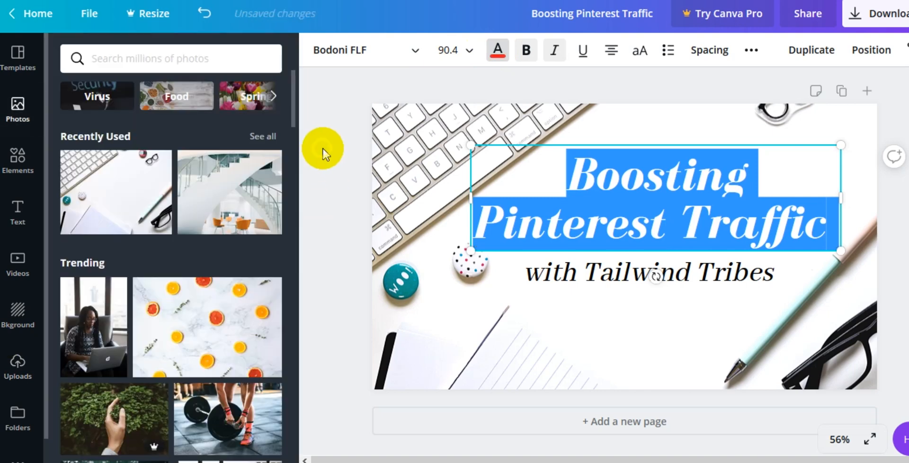
Step: Duplicate the 'with Tailwind Tribes' subtitle and move the copy down to the bottom of the thumbnail
click(342, 153)
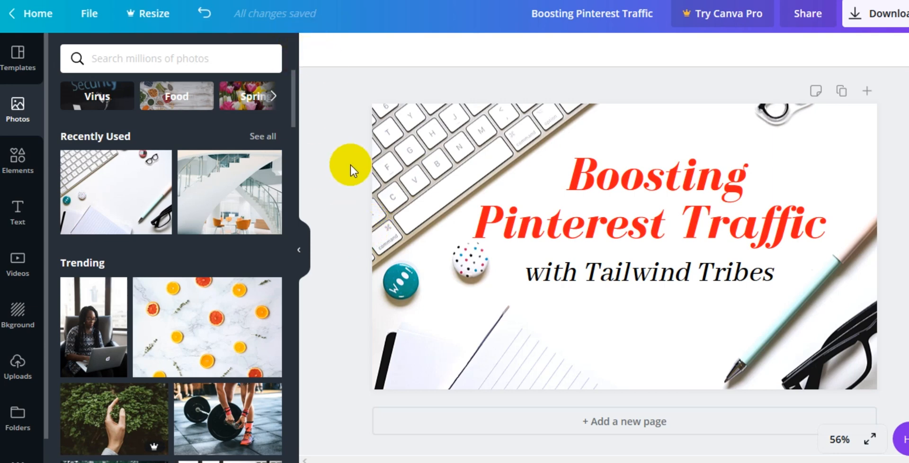
click(603, 270)
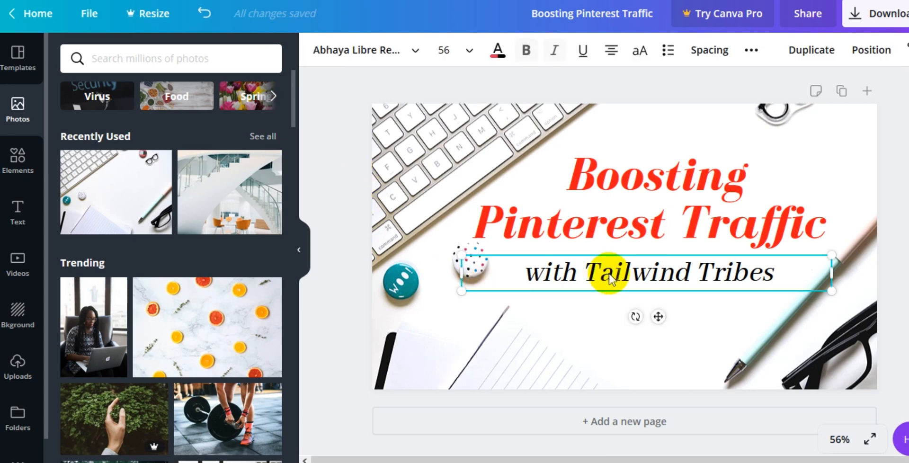
click(805, 52)
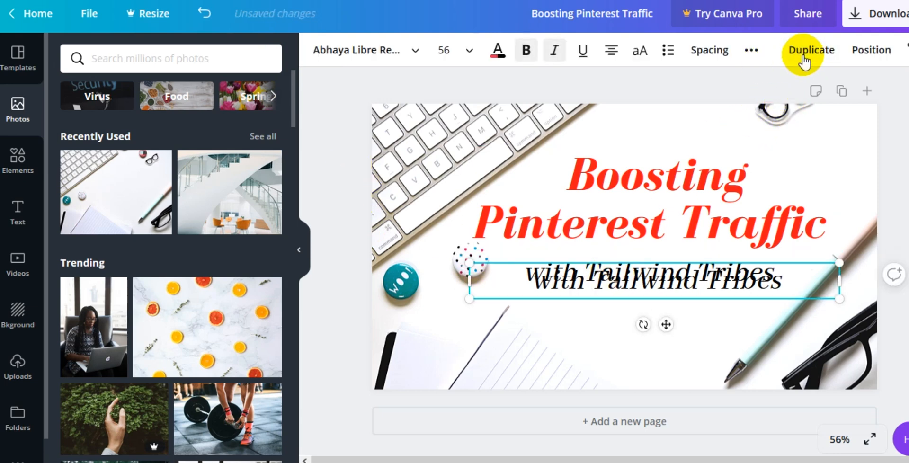
drag(700, 294, 651, 374)
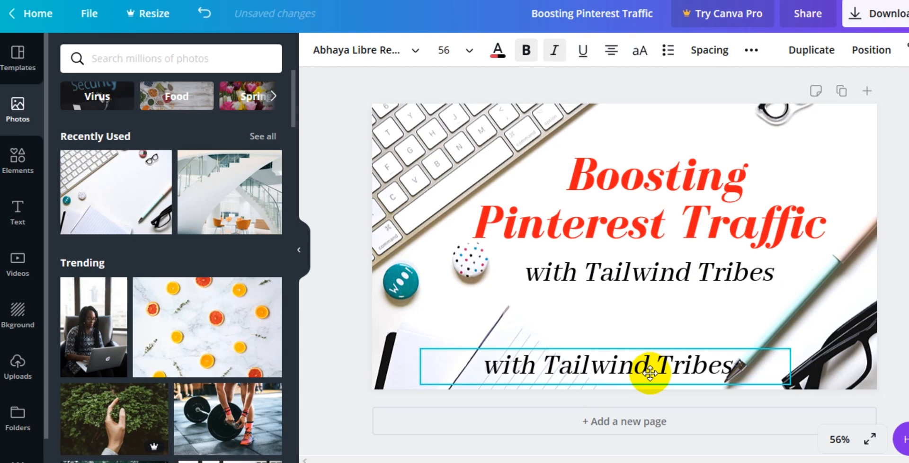
double_click(645, 370)
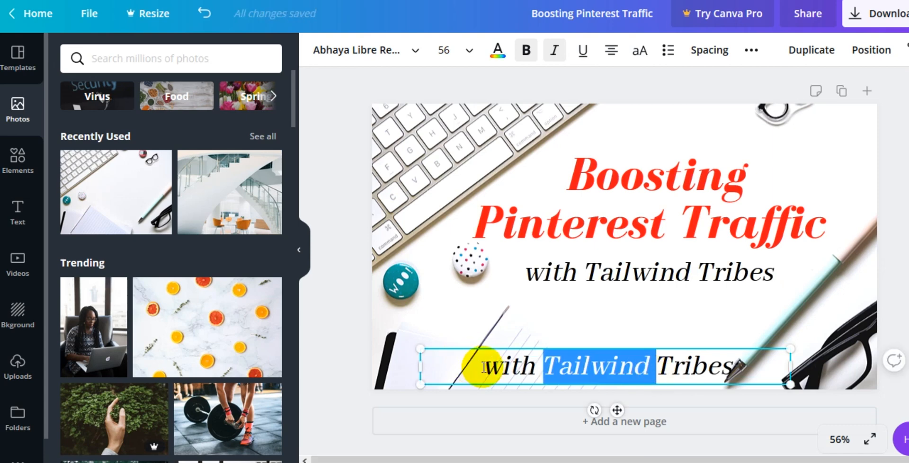
drag(483, 368, 800, 377)
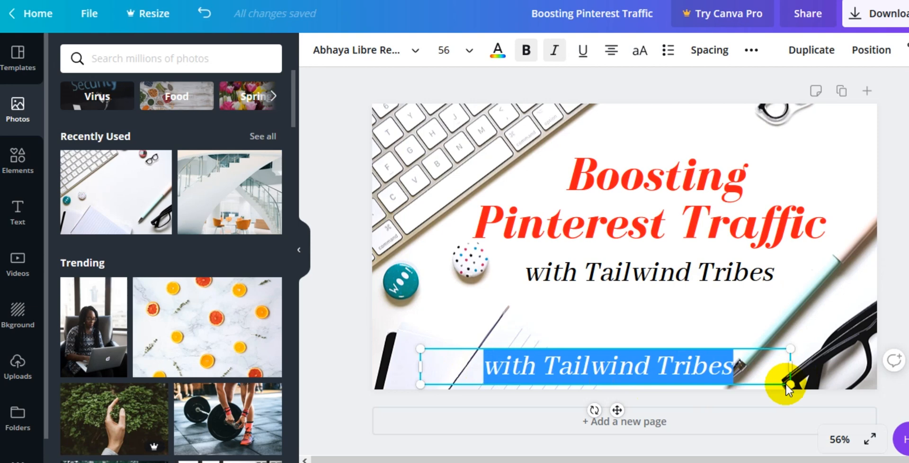
text(ww)
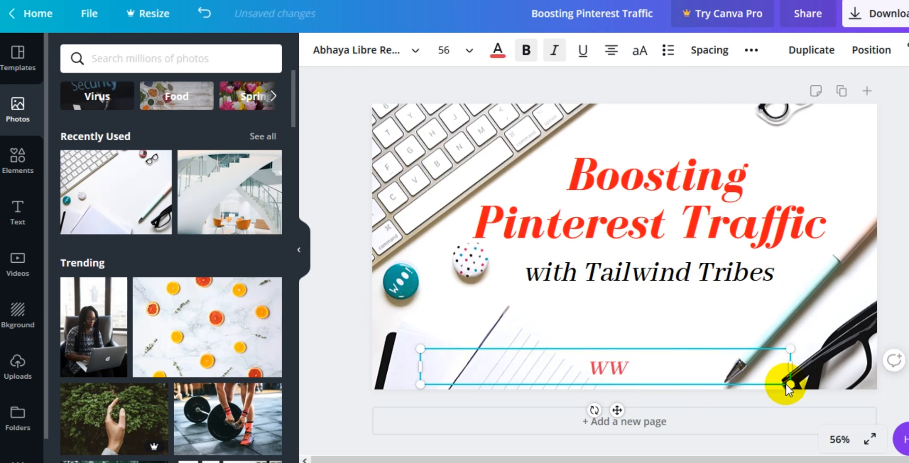
text(w.inc)
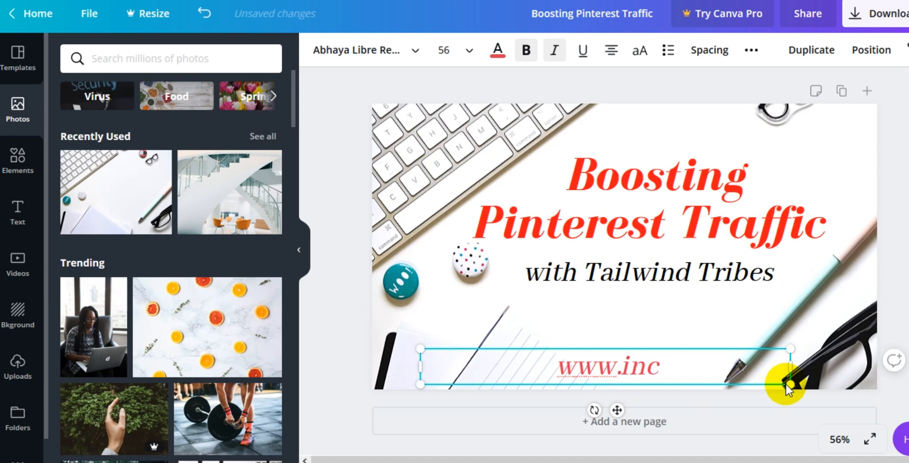
key(BackSpace)
text(a)
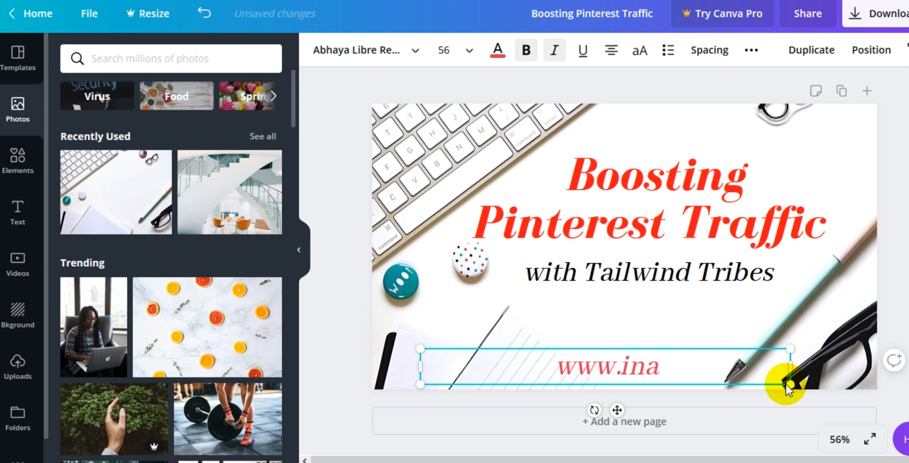
text(wordsvcs.com)
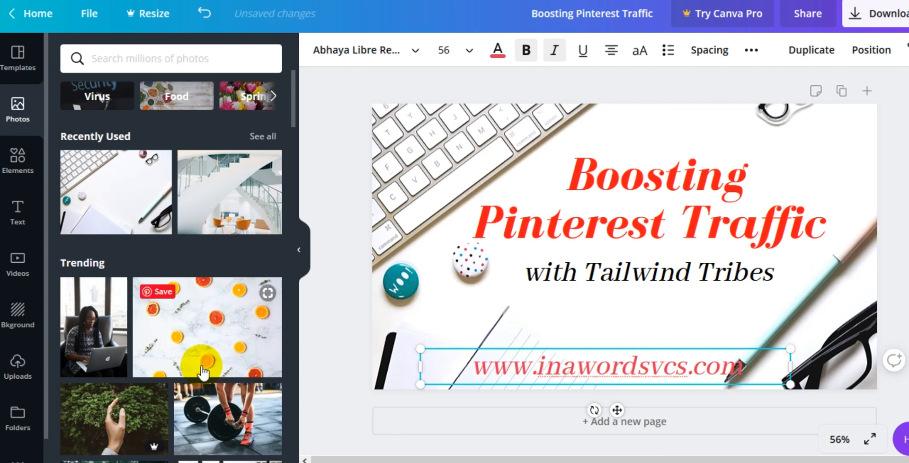
Step: Shift the website text box slightly left and set its font size to 28
click(319, 359)
drag(555, 380, 521, 369)
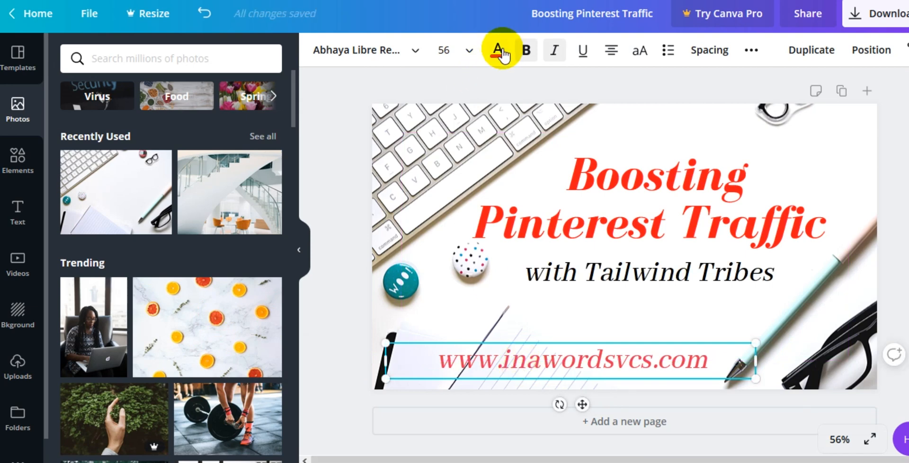
click(467, 53)
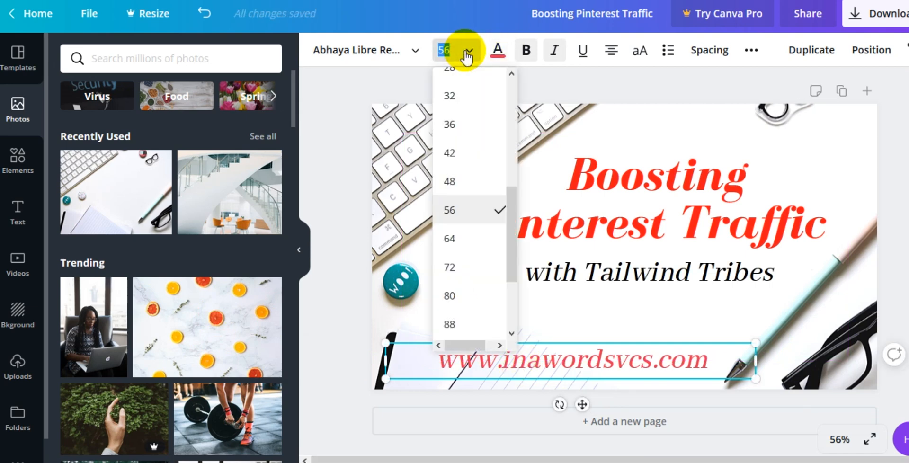
scroll(452, 107, up, 3)
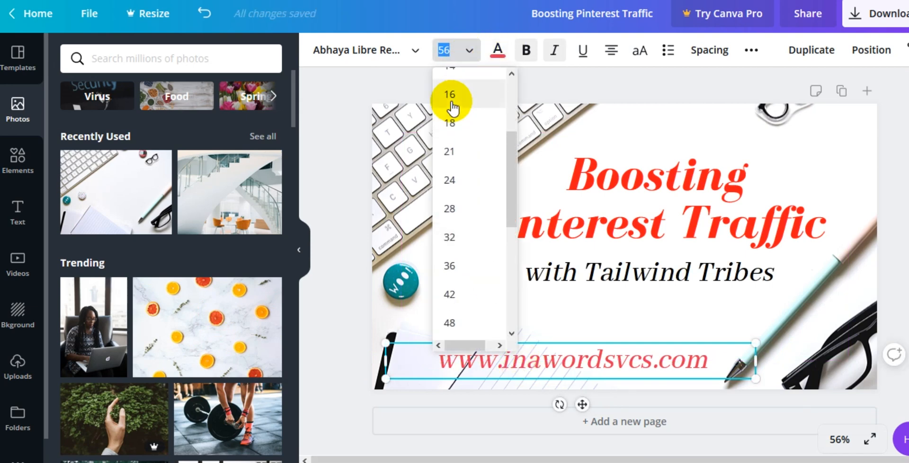
click(452, 150)
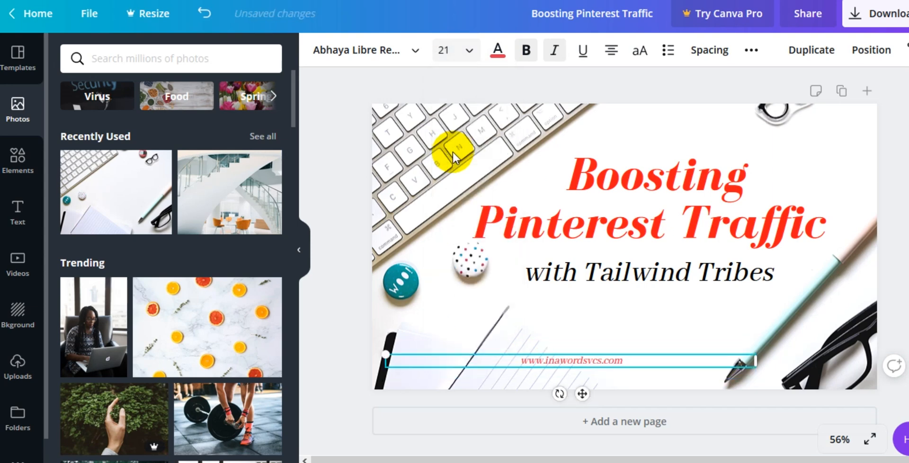
click(468, 51)
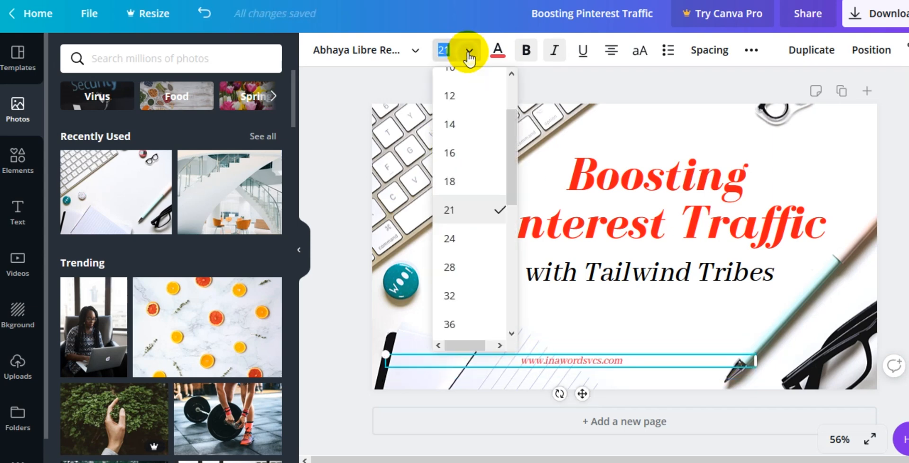
click(450, 268)
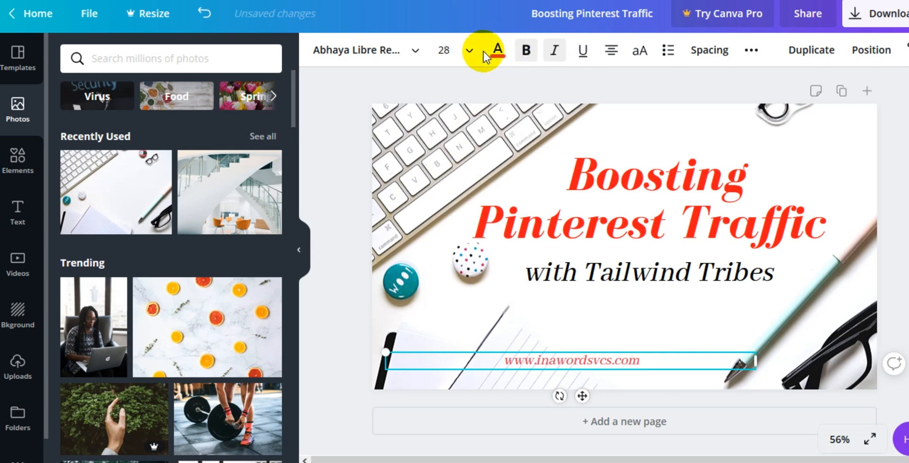
Step: Change the website text color to a light gray
click(497, 52)
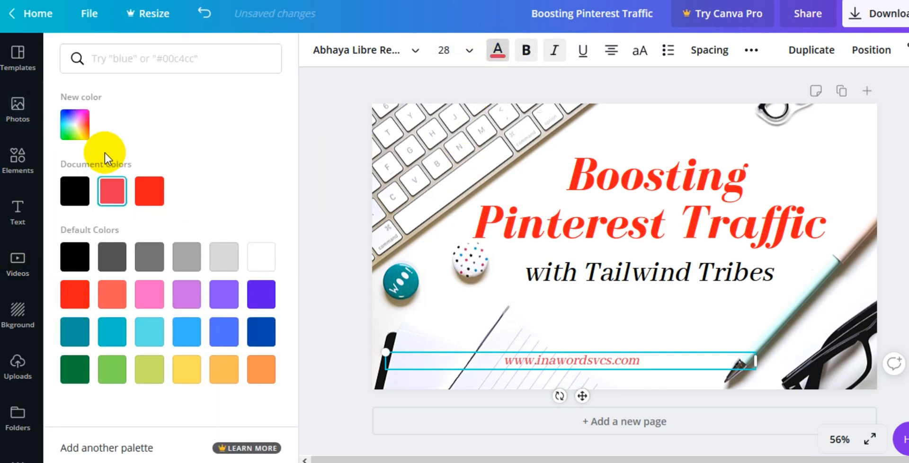
click(148, 259)
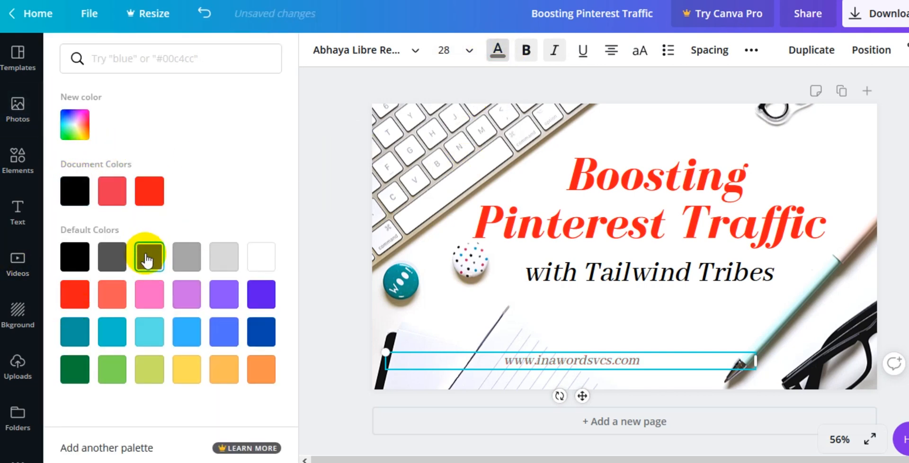
click(189, 264)
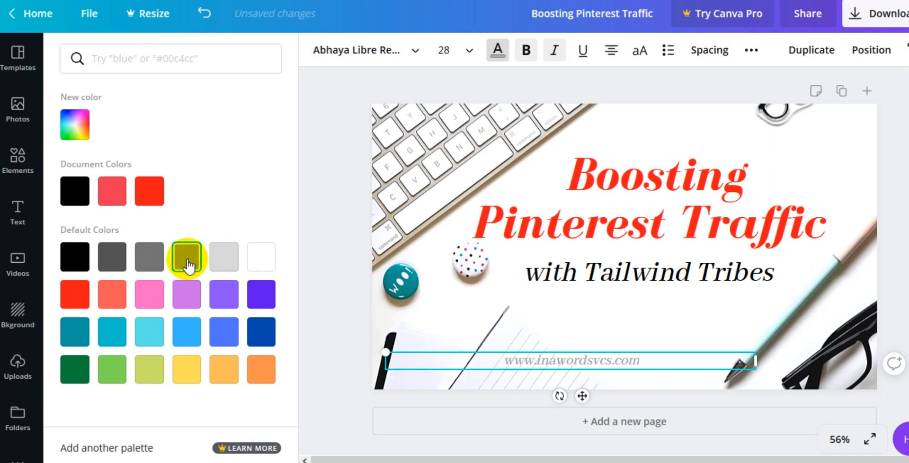
click(342, 173)
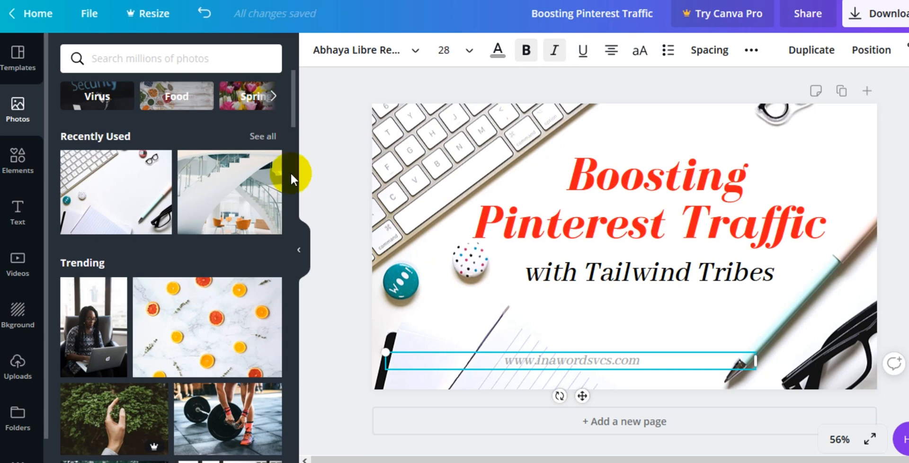
Step: Search photos for 'desktop' and replace the background with the overhead photo of a keyboard, notebook and coffee mug
click(124, 60)
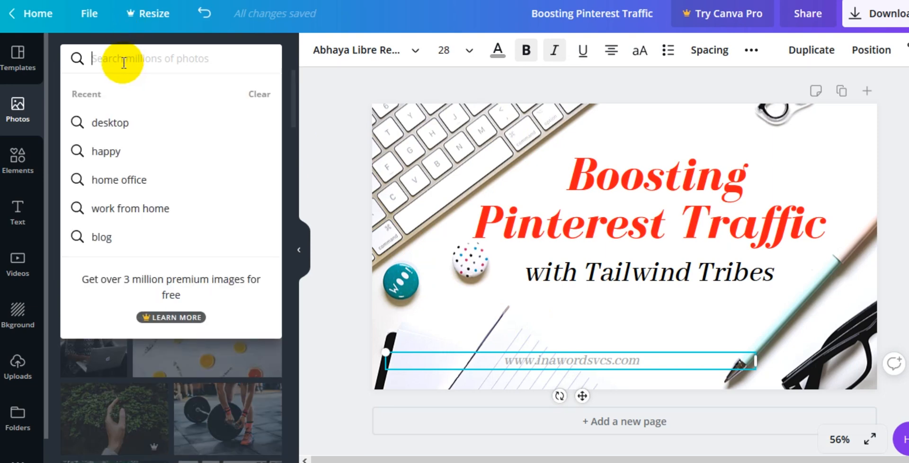
text(desk)
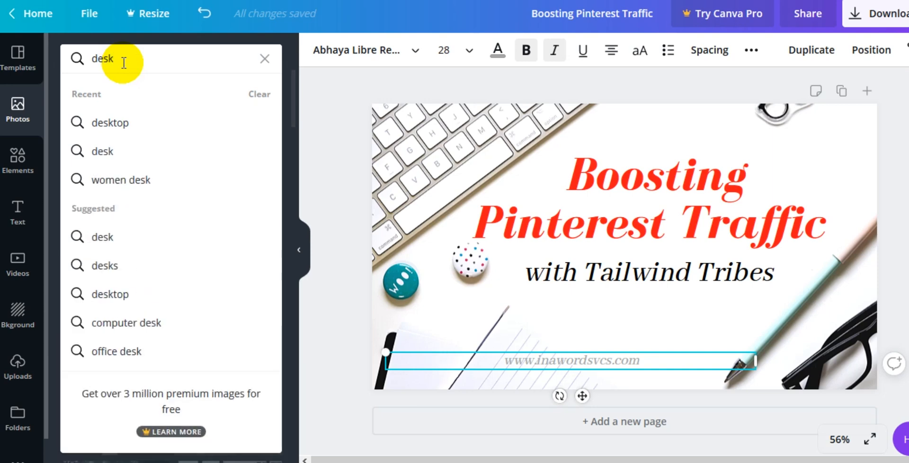
text(top)
key(Return)
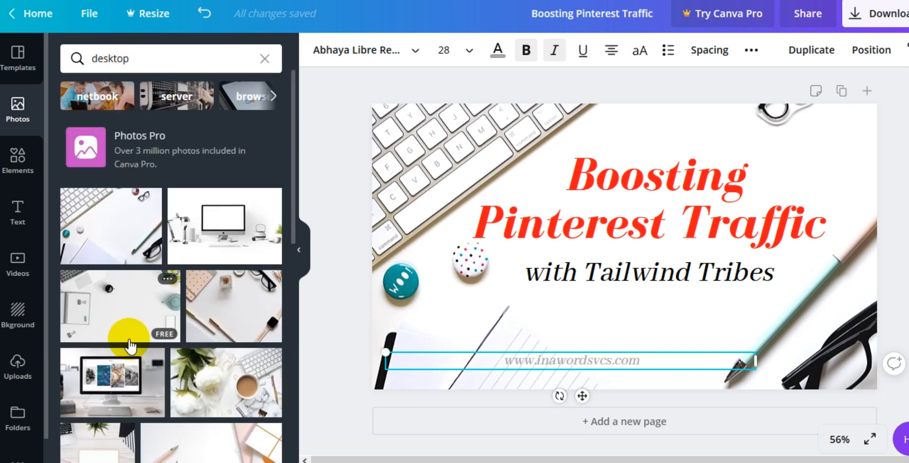
scroll(131, 346, down, 3)
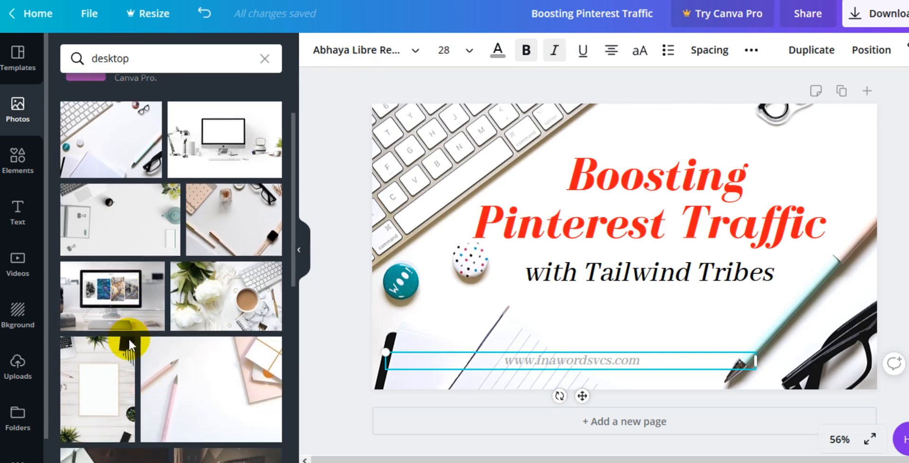
scroll(130, 346, down, 1)
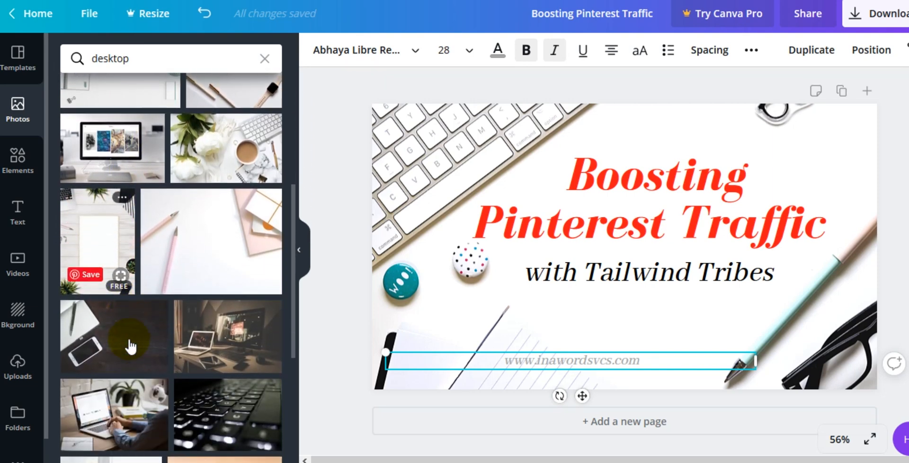
scroll(130, 347, up, 1)
scroll(130, 345, down, 3)
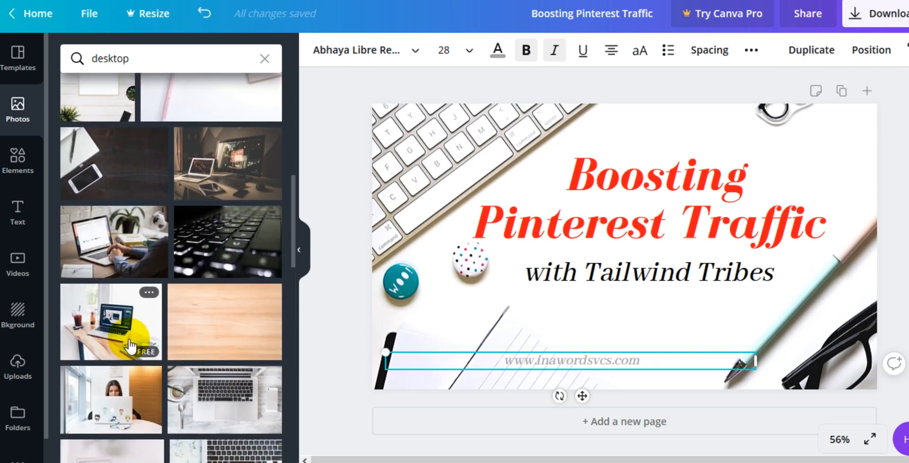
scroll(131, 346, down, 2)
scroll(130, 347, down, 2)
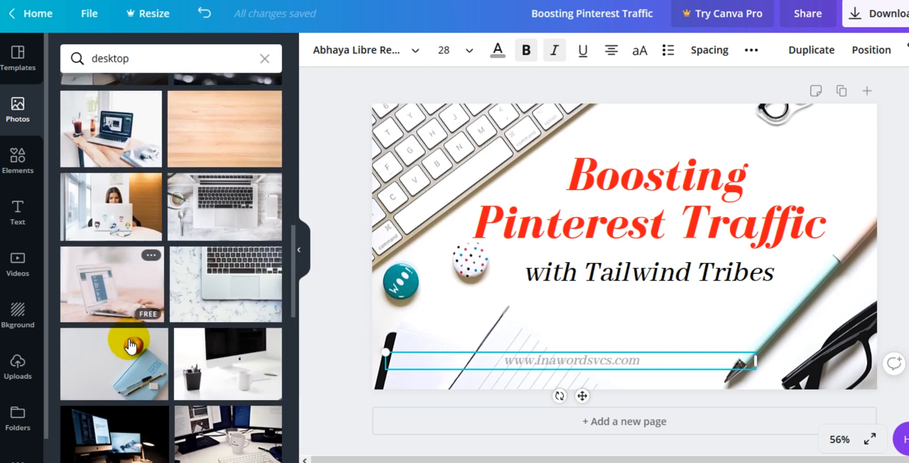
scroll(130, 347, down, 4)
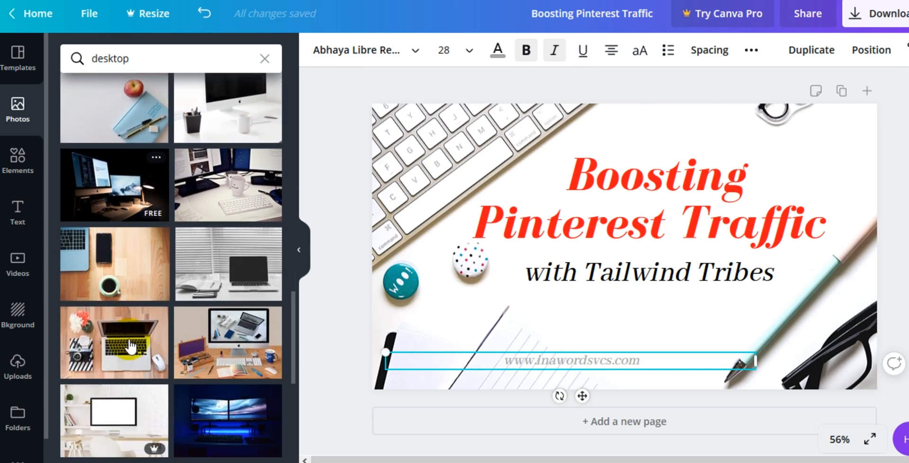
scroll(130, 347, down, 2)
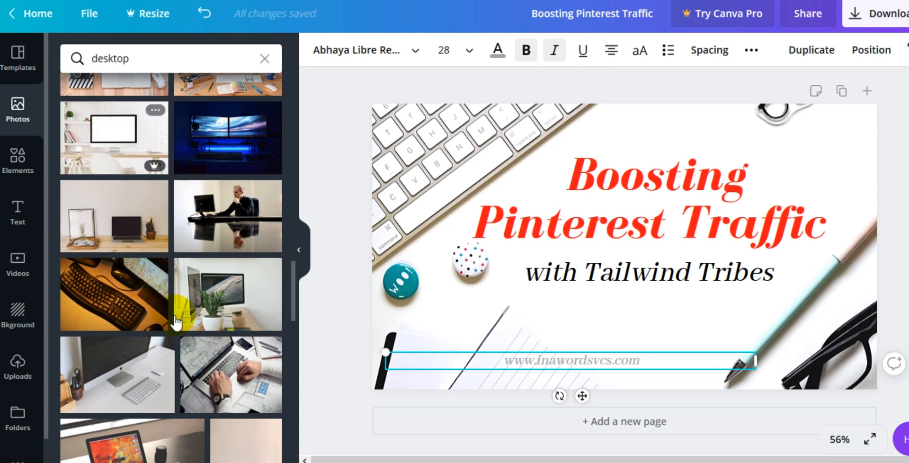
scroll(194, 376, down, 2)
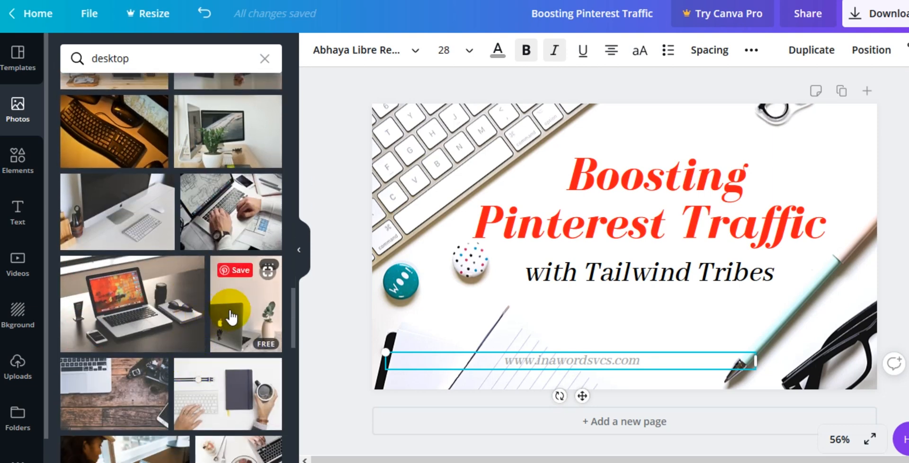
scroll(170, 313, down, 1)
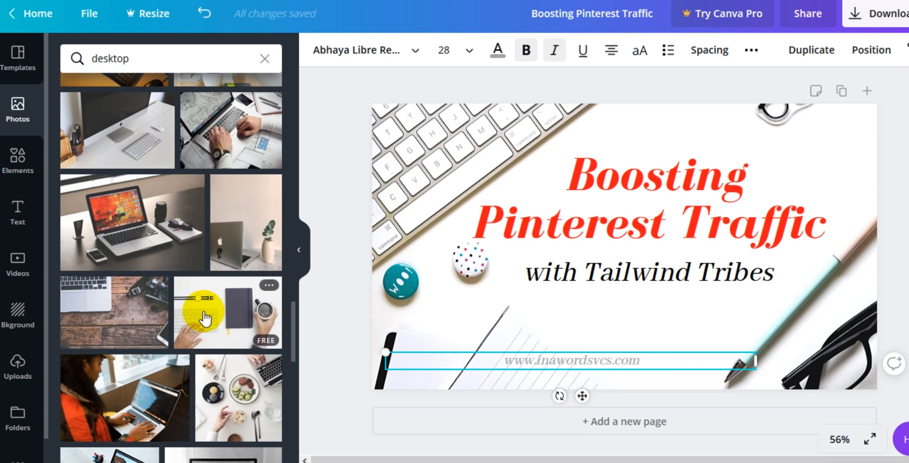
drag(206, 319, 389, 149)
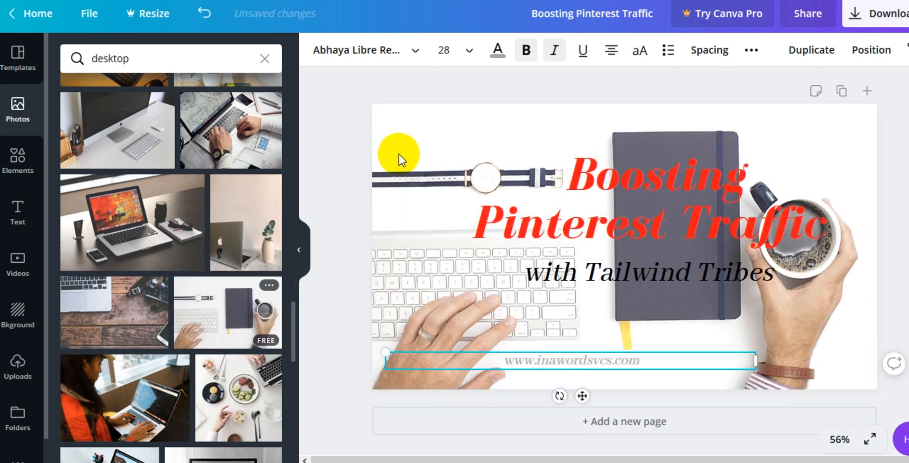
Step: Enlarge the keyboard background photo inside its frame and reposition it so the keyboard and mug fill the canvas
double_click(437, 149)
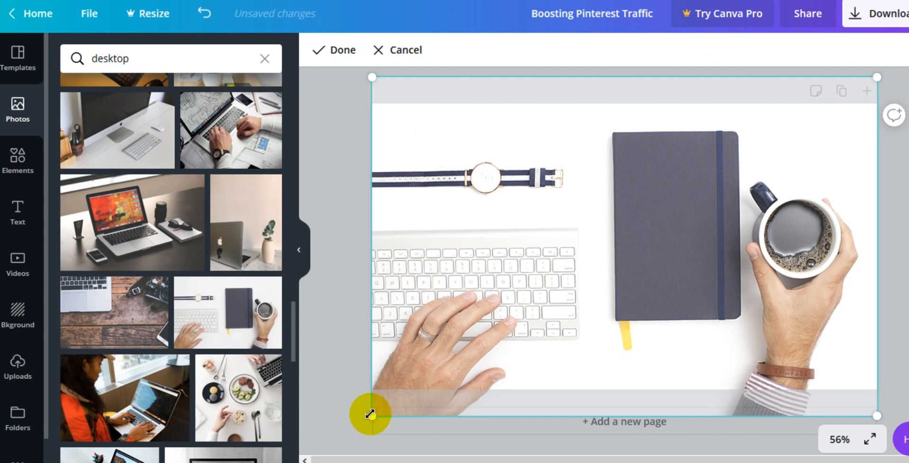
drag(363, 425, 272, 442)
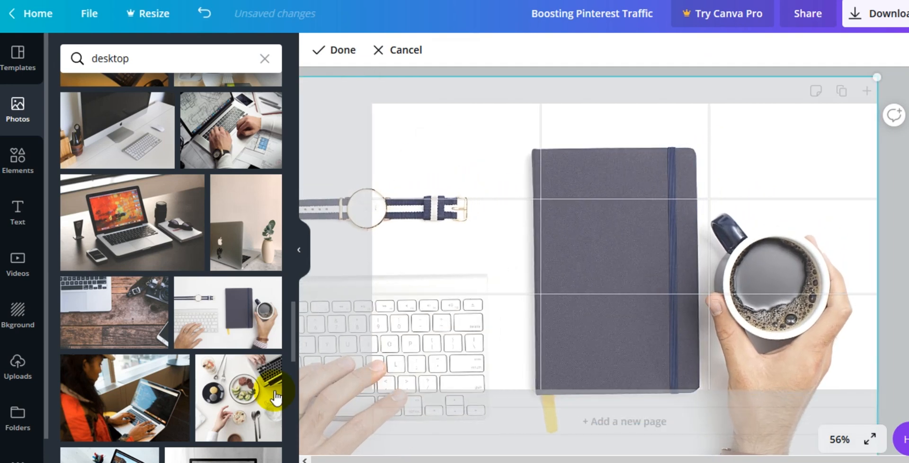
click(536, 283)
drag(531, 278, 662, 89)
click(673, 274)
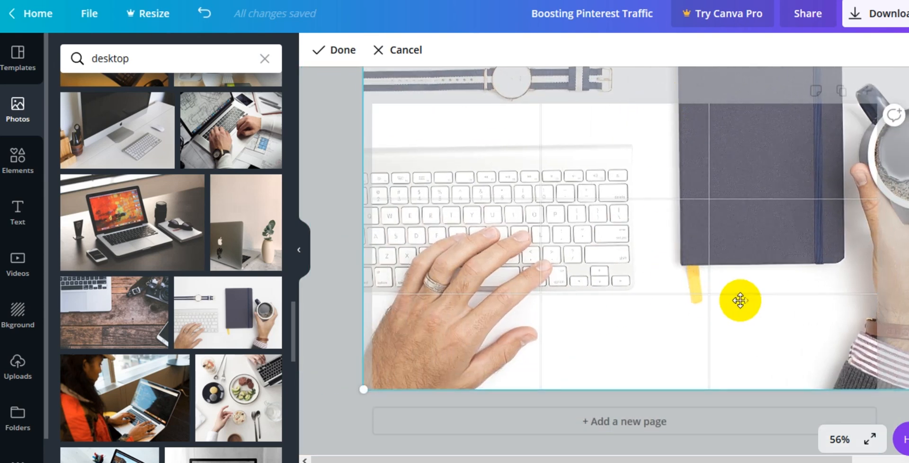
drag(737, 300, 528, 243)
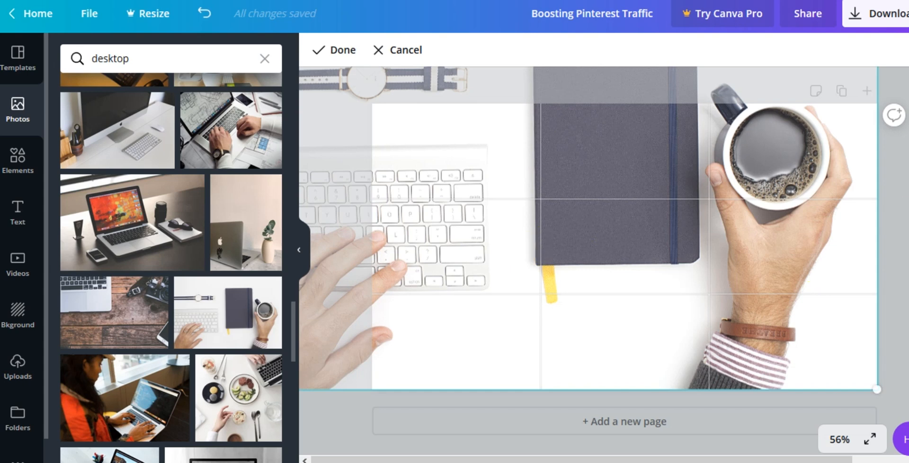
key(Return)
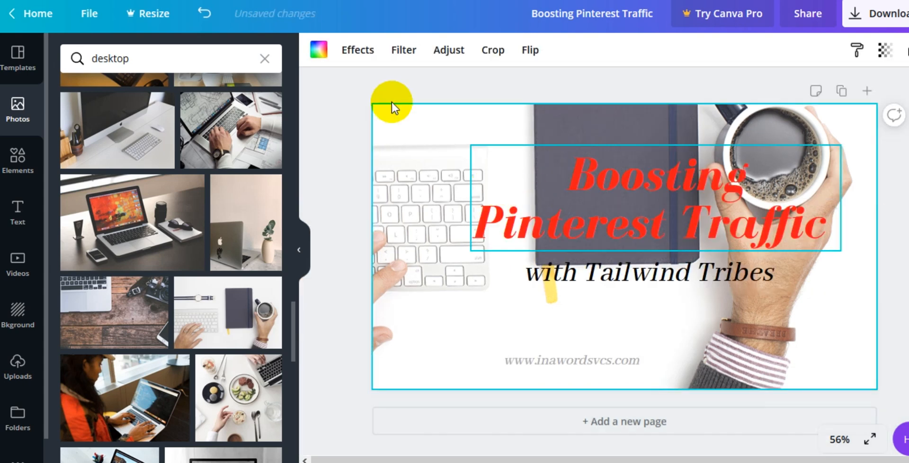
Step: Flip the keyboard background photo vertically
click(533, 51)
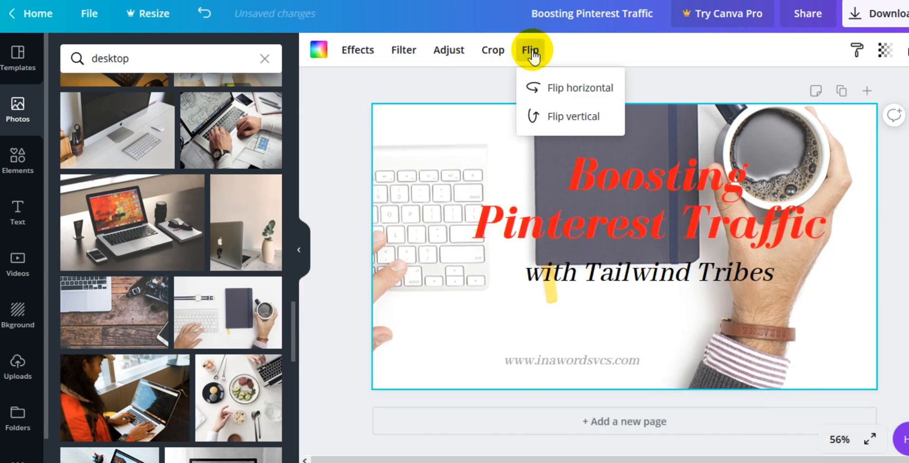
click(555, 118)
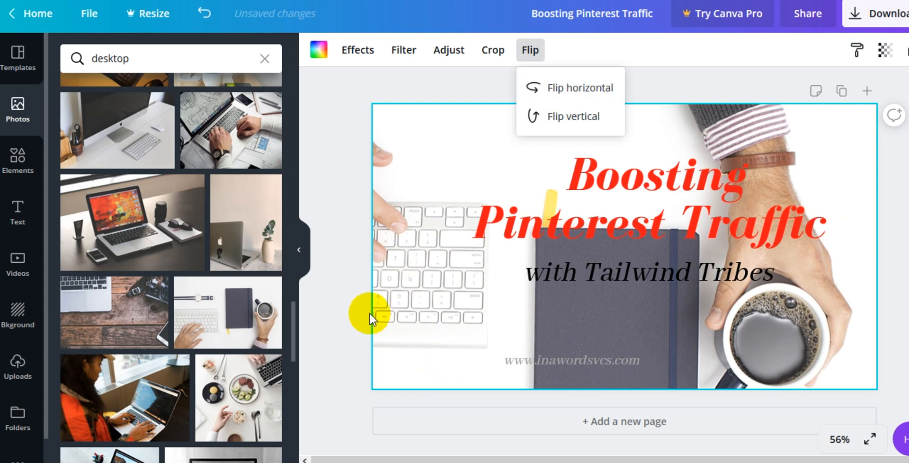
click(412, 329)
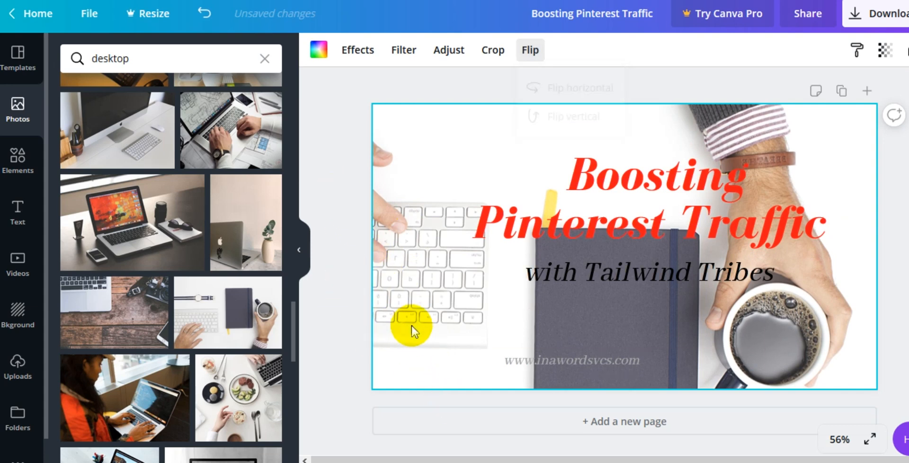
click(540, 290)
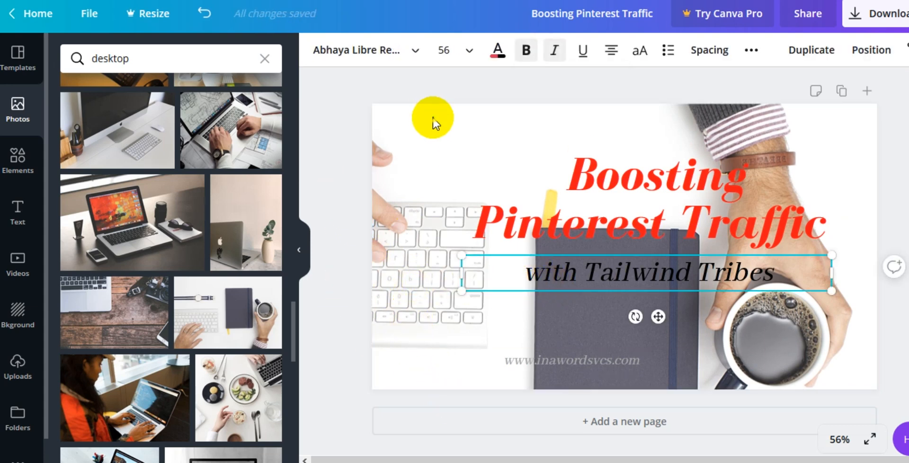
Step: Reposition the flipped keyboard photo within its background frame
click(431, 121)
double_click(430, 122)
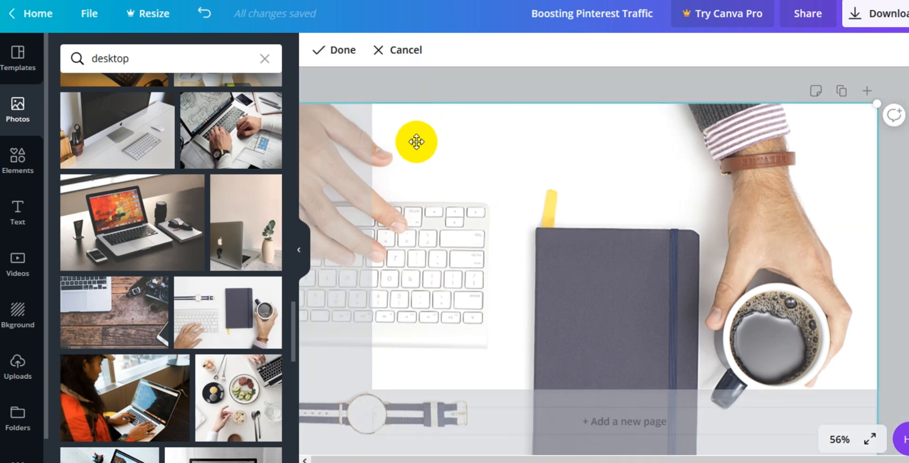
drag(413, 147, 566, 36)
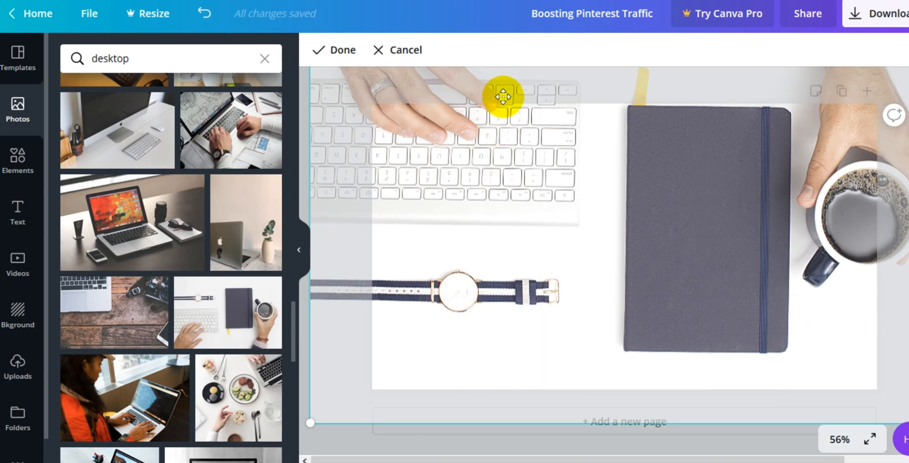
drag(503, 97, 634, 201)
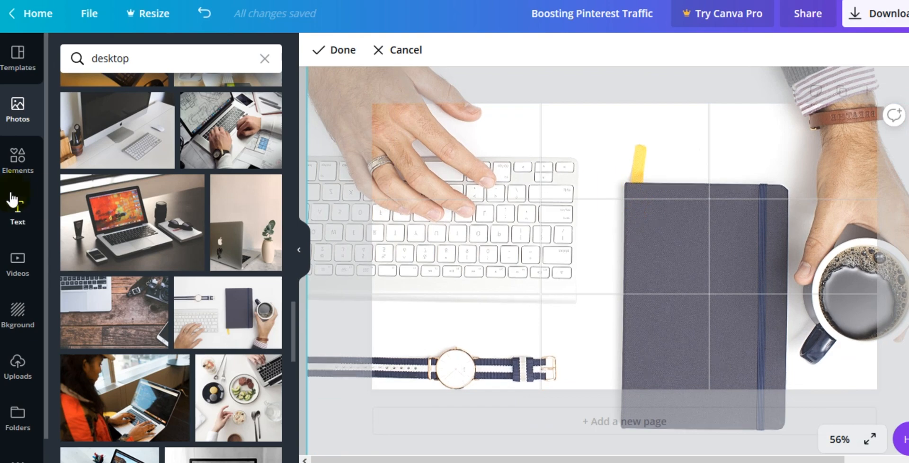
Step: Scroll back through the desktop photo results and replace the background with the pink pens and envelope photo
scroll(135, 316, up, 5)
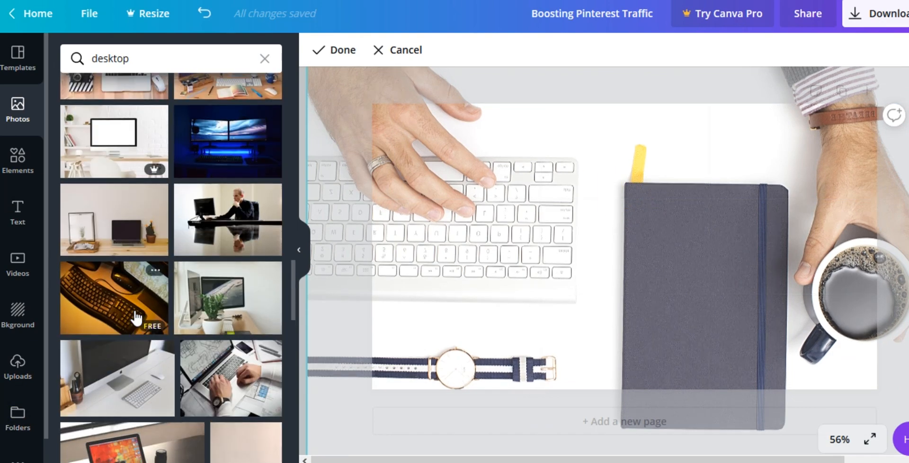
scroll(136, 316, up, 4)
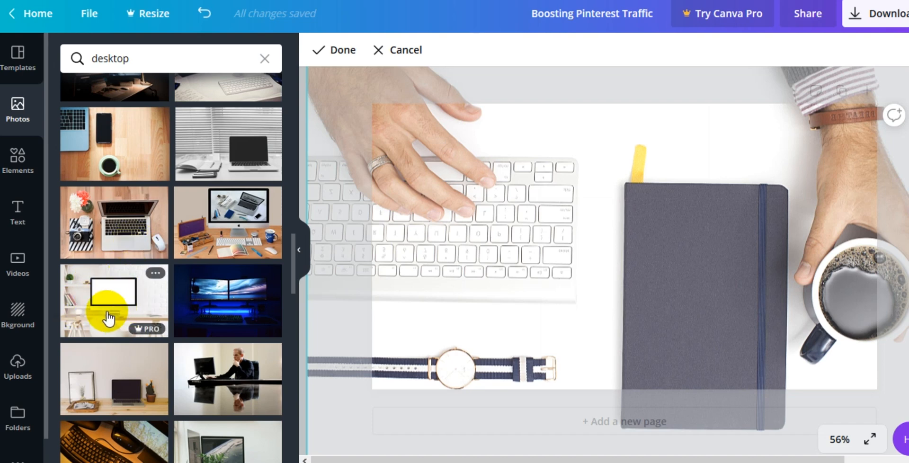
scroll(107, 319, up, 4)
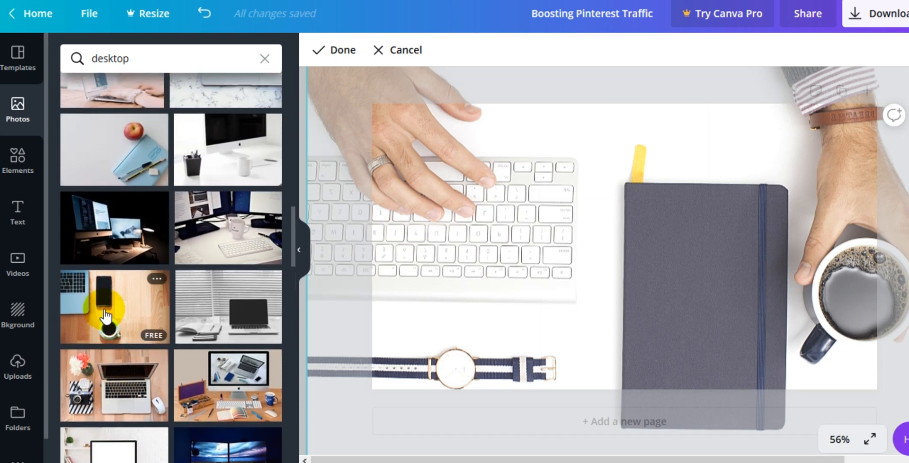
scroll(106, 316, up, 6)
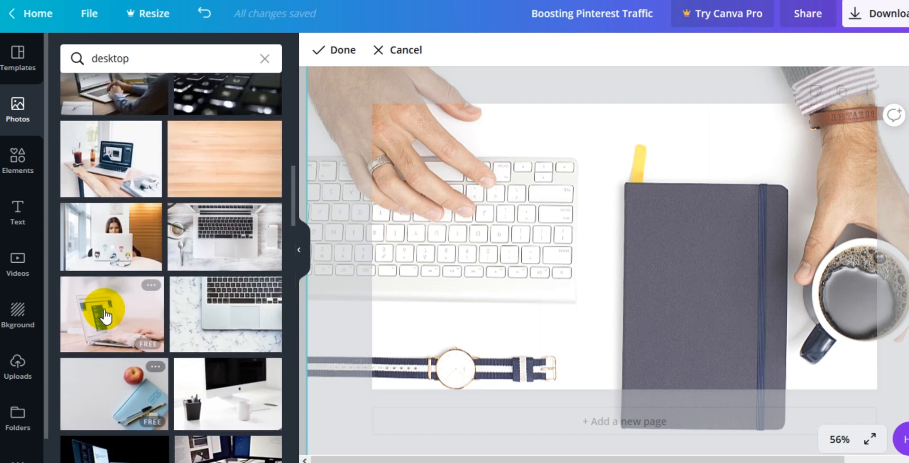
scroll(106, 316, up, 8)
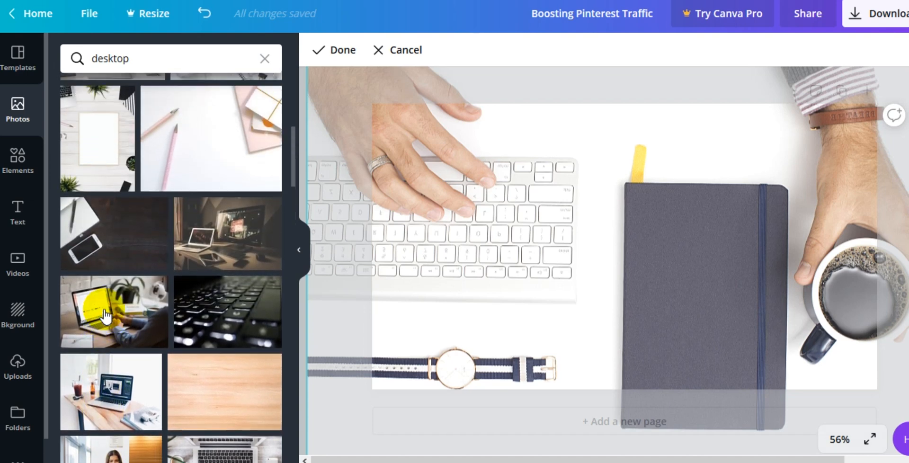
scroll(104, 316, up, 2)
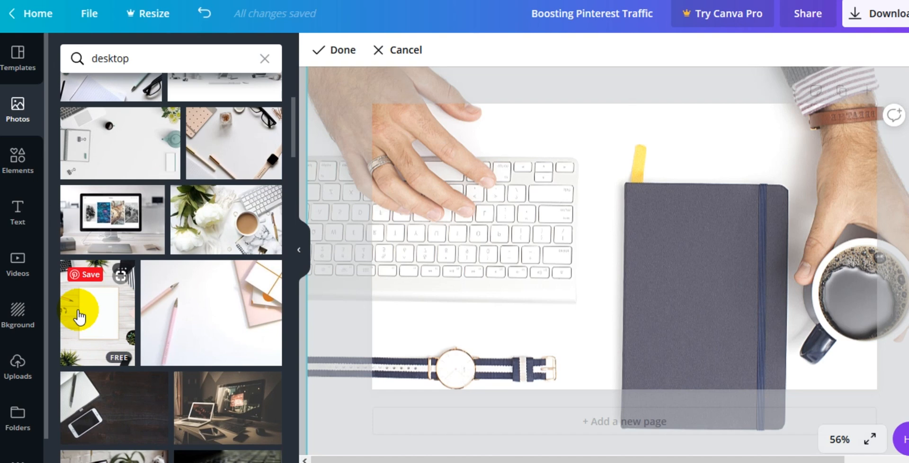
mouse_move(197, 325)
mouse_down()
mouse_move(371, 284)
mouse_move(458, 285)
mouse_move(411, 122)
mouse_up()
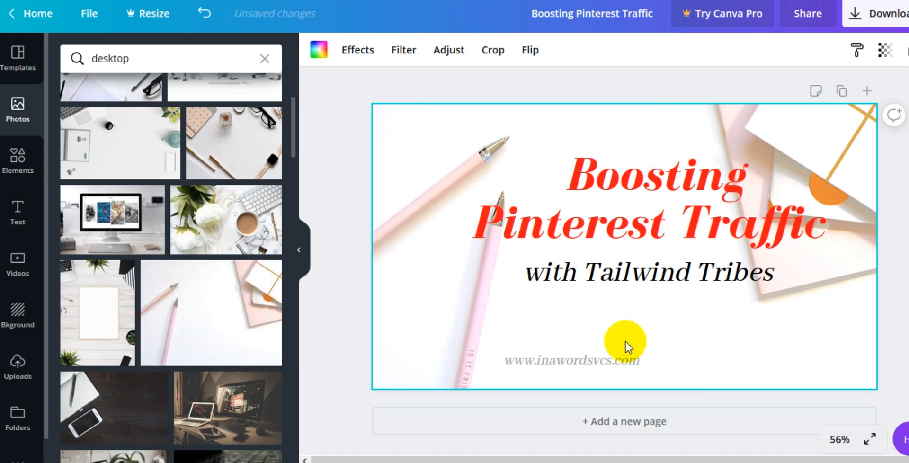
Step: Move the title and the 'with Tailwind Tribes' subtitle lower and further left on the canvas
drag(608, 322, 610, 334)
drag(632, 214, 588, 265)
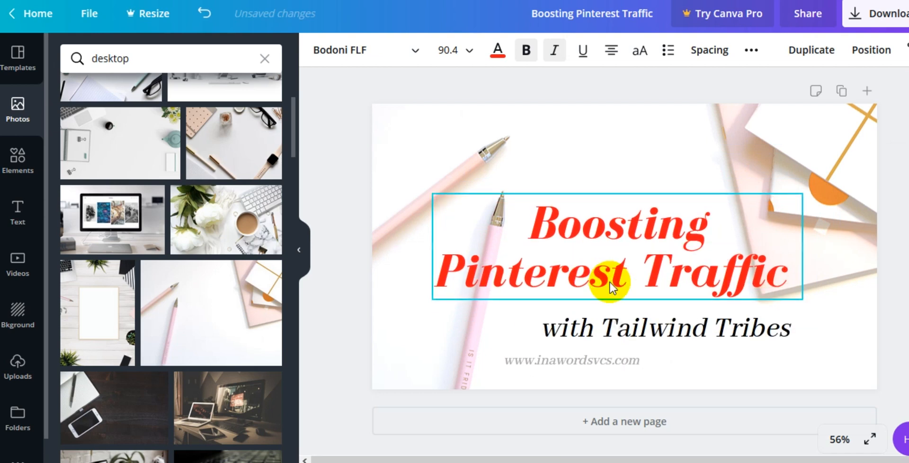
drag(670, 339, 614, 334)
Step: Select all the title text and change its color to pink
click(609, 226)
click(606, 226)
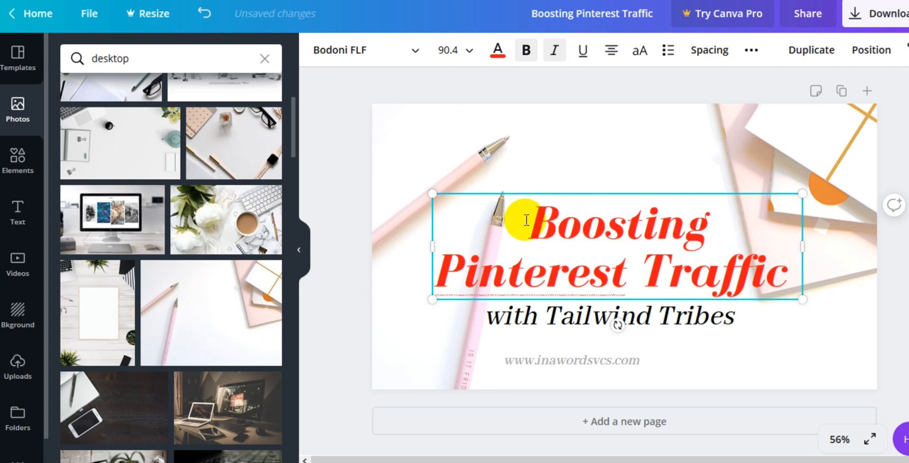
drag(526, 220, 812, 266)
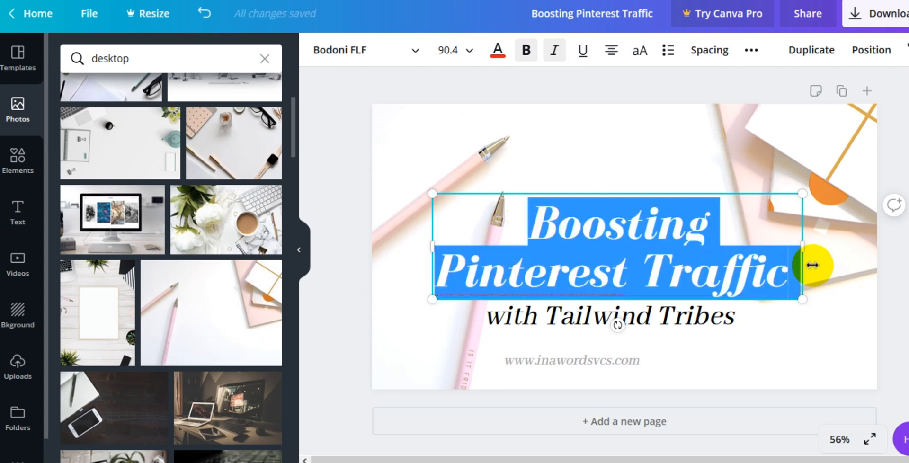
click(490, 57)
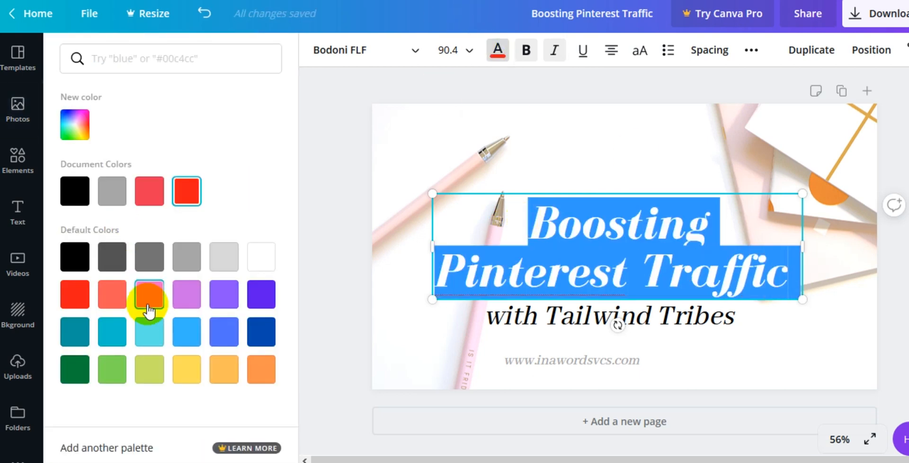
click(337, 172)
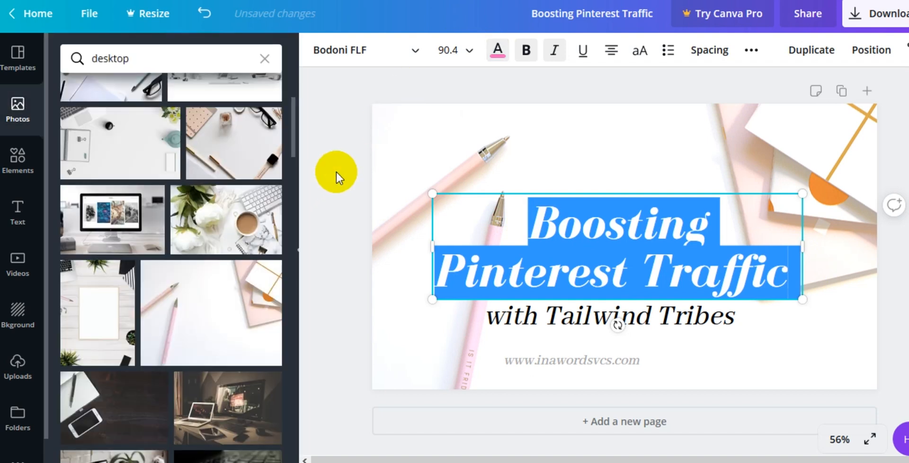
click(658, 161)
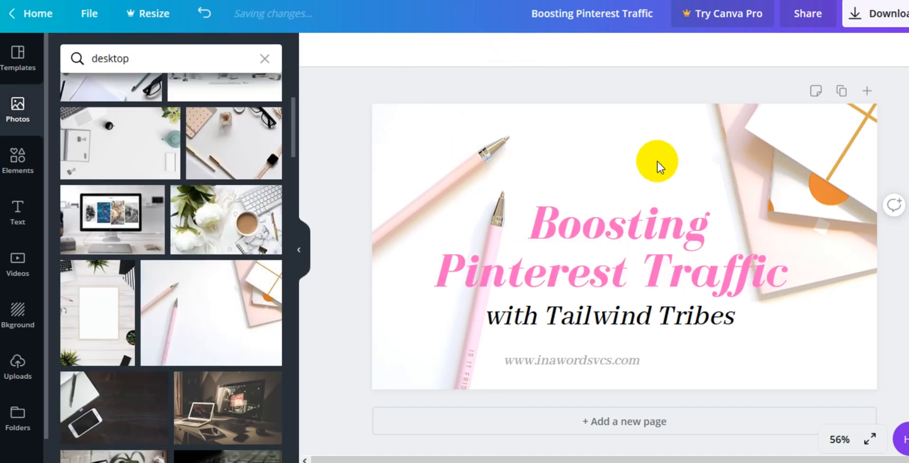
Step: Select all the title text and change its color to orange
click(542, 247)
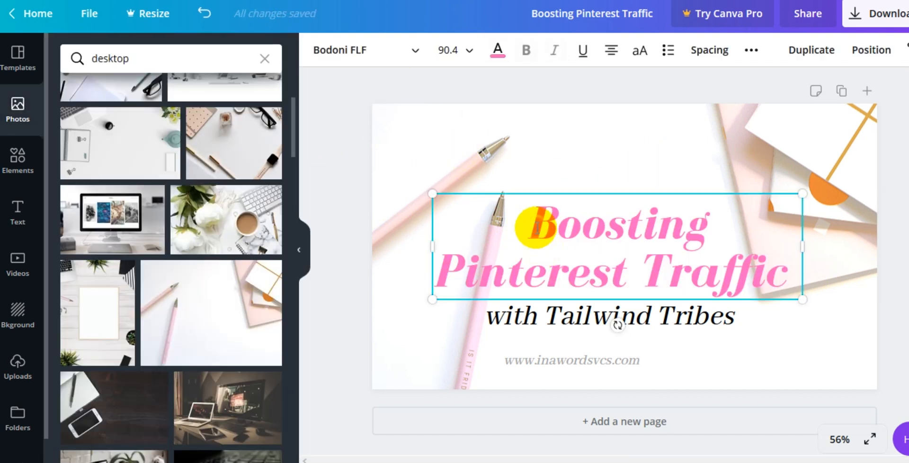
drag(536, 227, 838, 280)
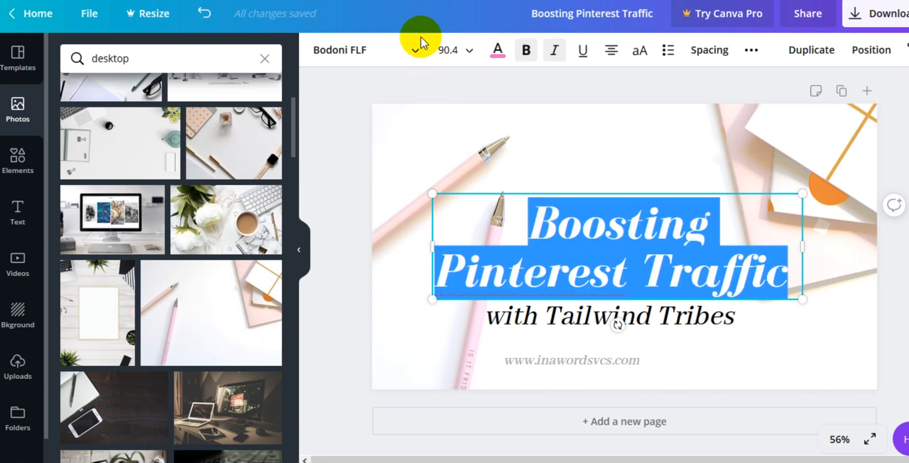
click(497, 49)
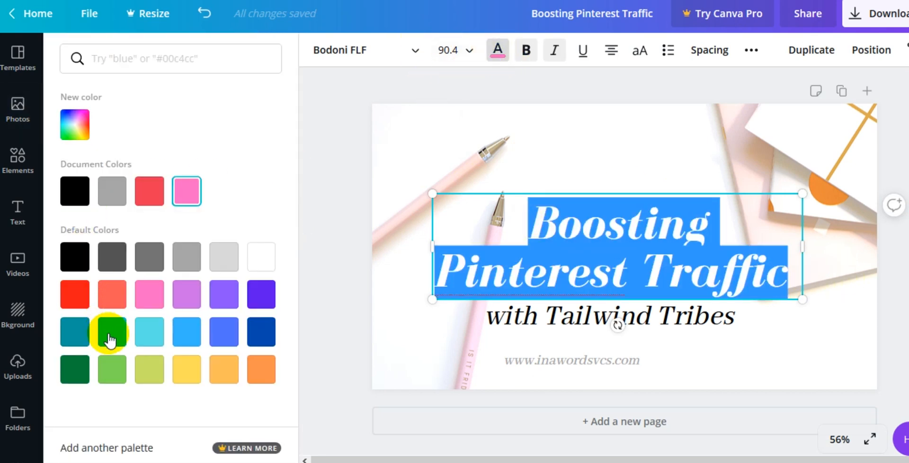
click(261, 369)
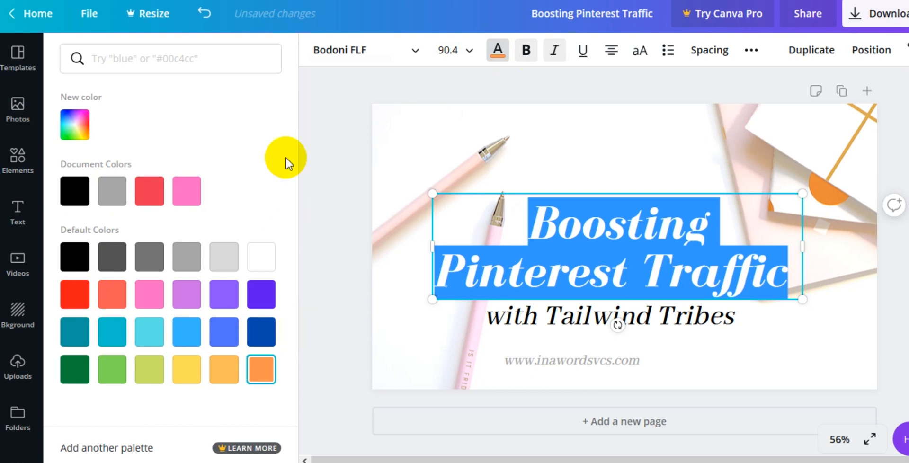
click(334, 161)
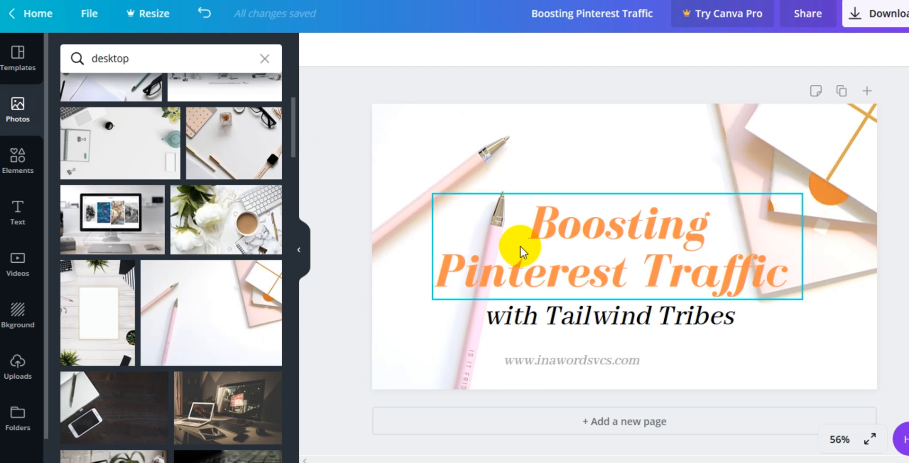
Step: Nudge the title and the subtitle slightly upward
click(573, 239)
drag(573, 239, 576, 226)
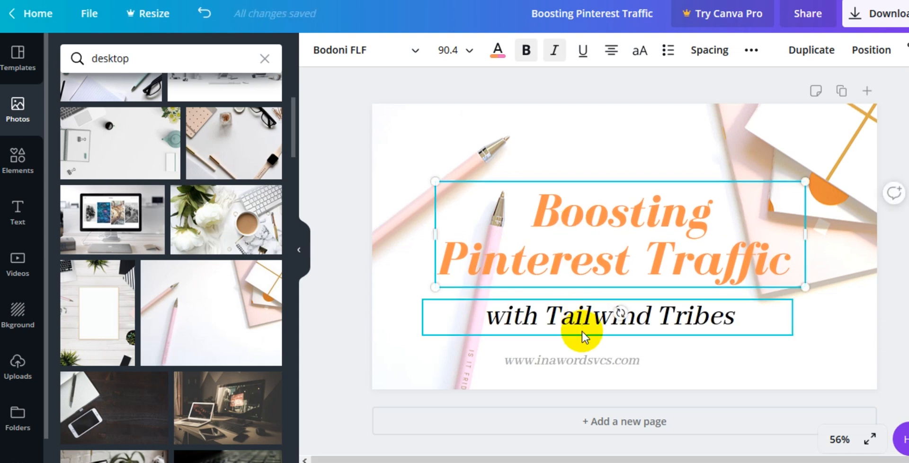
click(572, 306)
drag(572, 307, 569, 300)
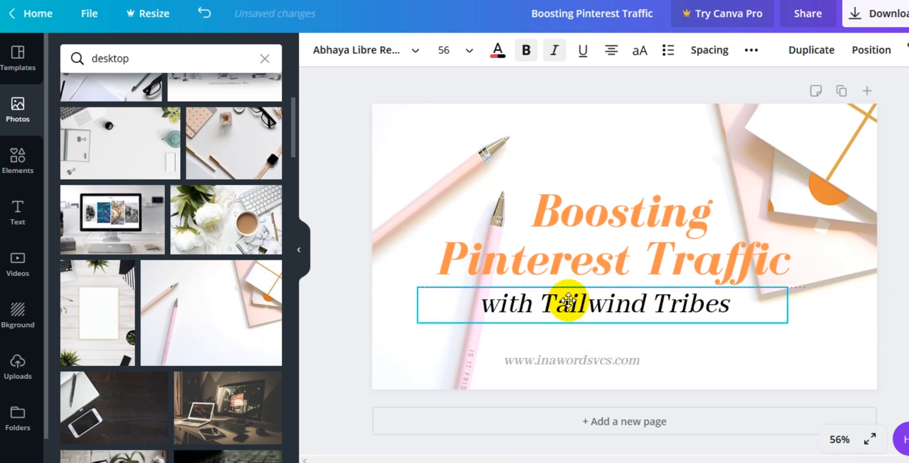
Step: Set the background photo's transparency to 74
double_click(447, 140)
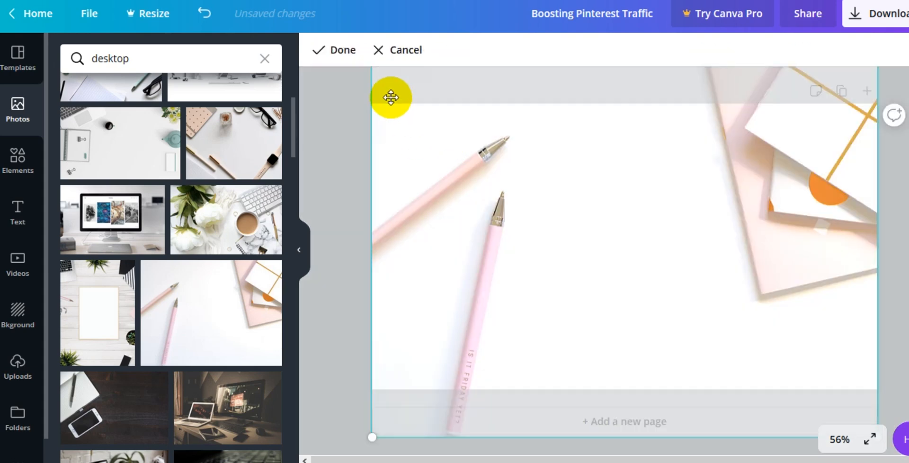
click(336, 50)
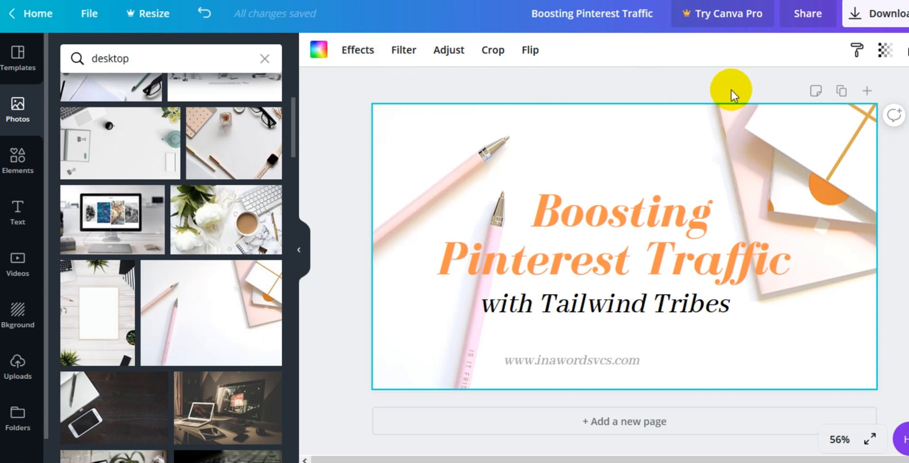
click(885, 50)
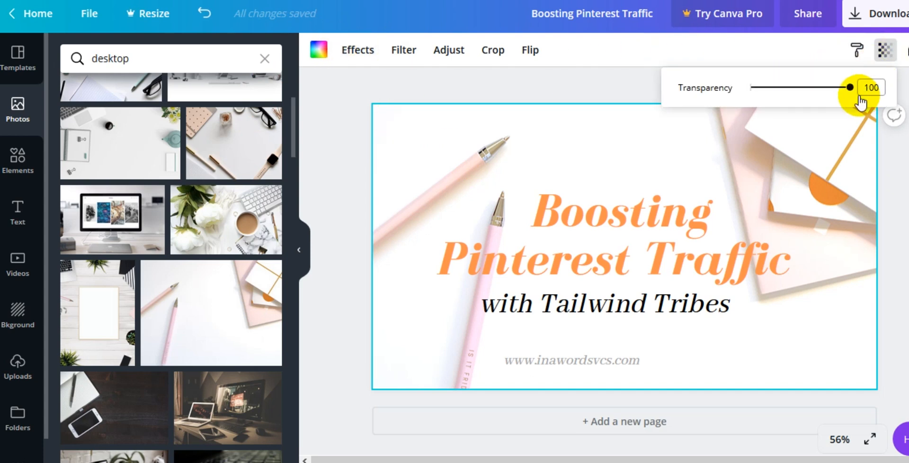
drag(850, 88, 824, 98)
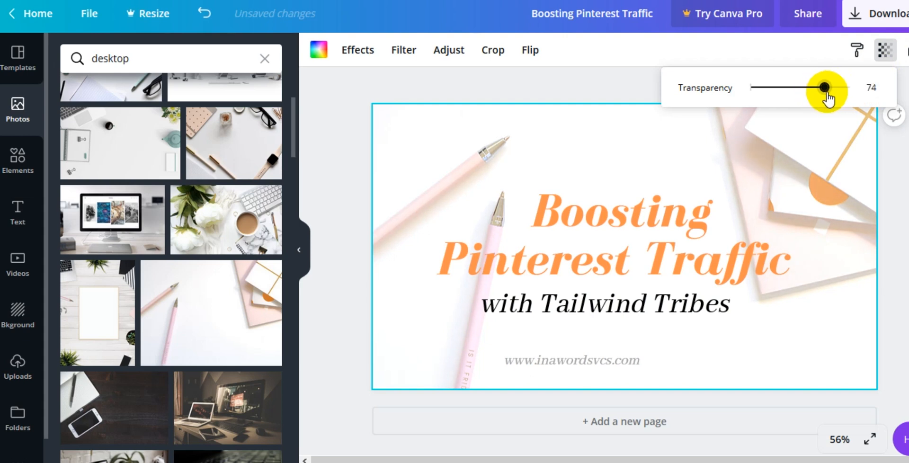
click(339, 163)
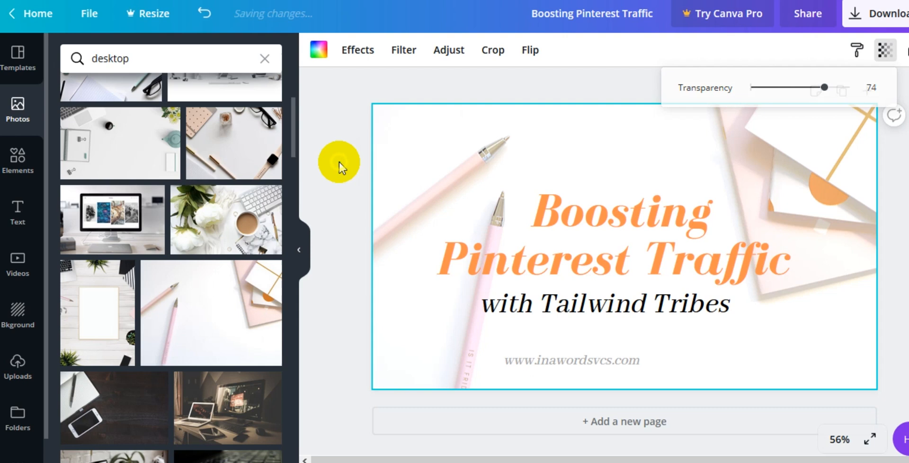
Step: Select all the title text and adjust its orange to a deeper shade with the color picker
click(595, 194)
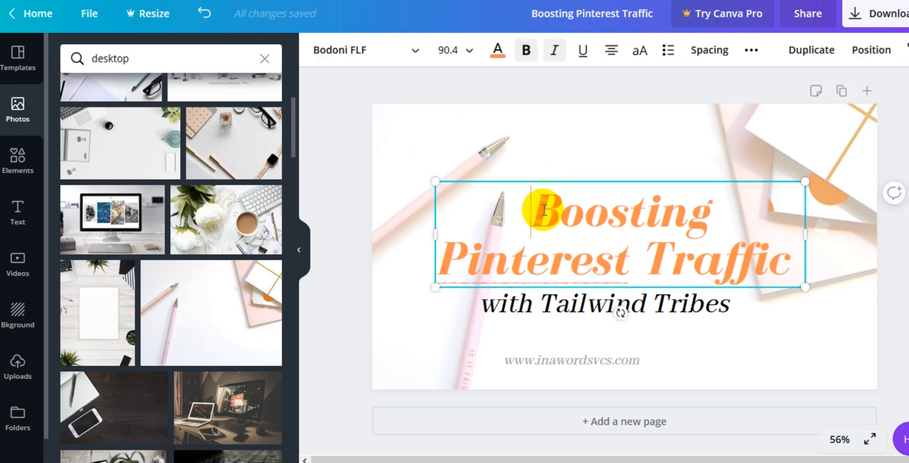
drag(545, 210, 866, 270)
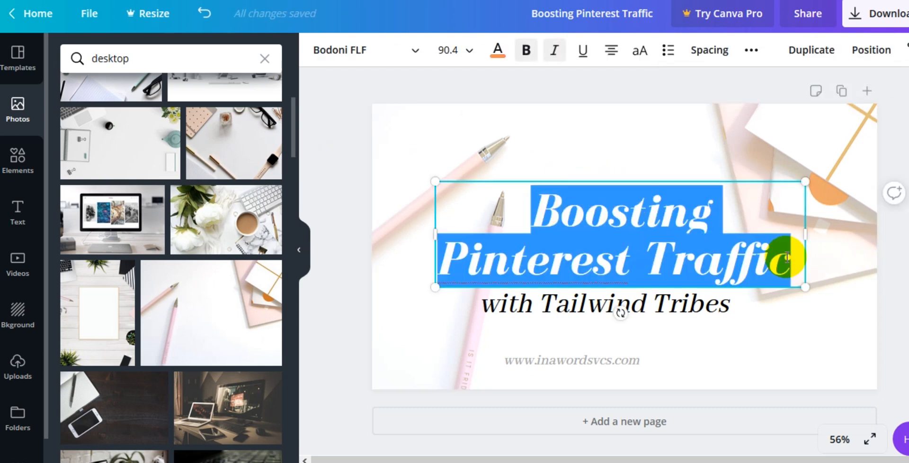
click(496, 50)
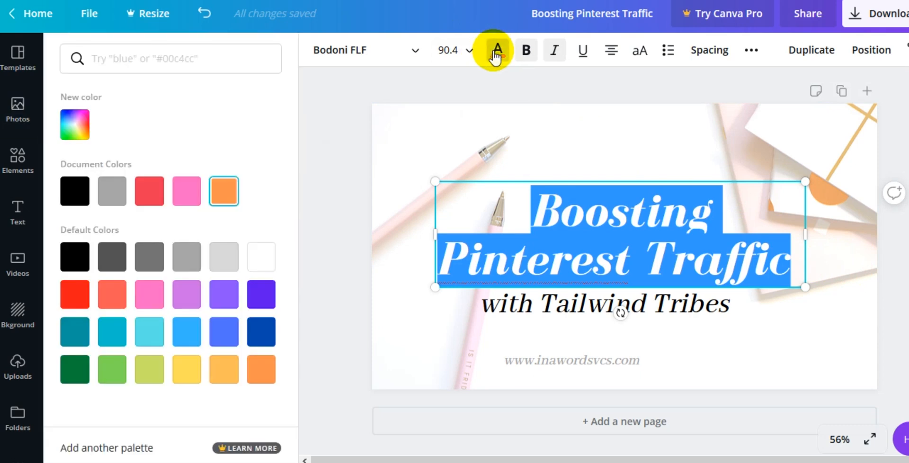
click(75, 125)
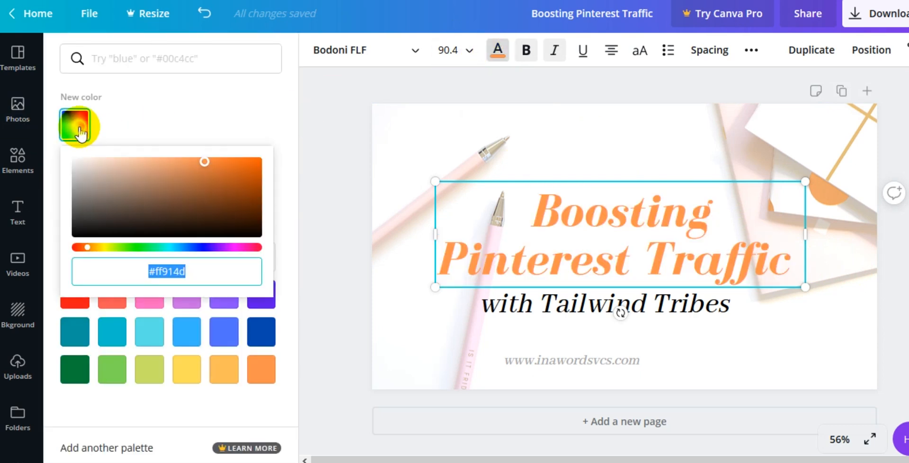
drag(209, 163, 228, 163)
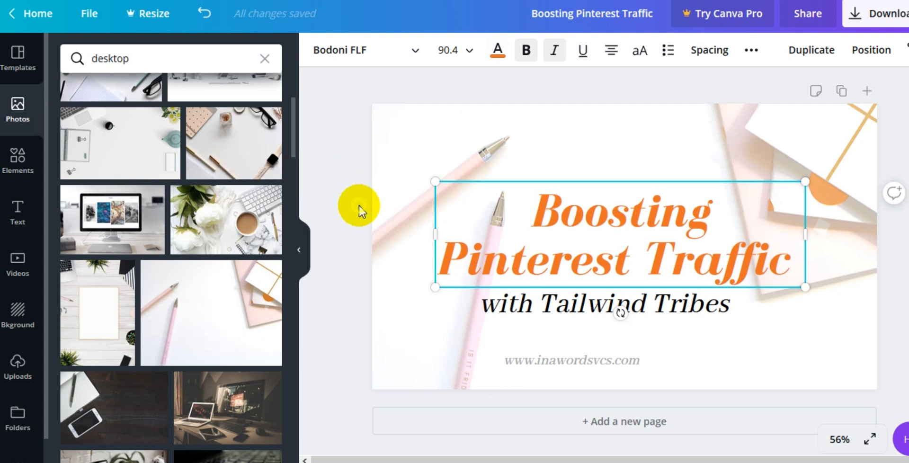
Step: Select the 'with Tailwind Tribes' subtitle text and change its color to pink
click(616, 306)
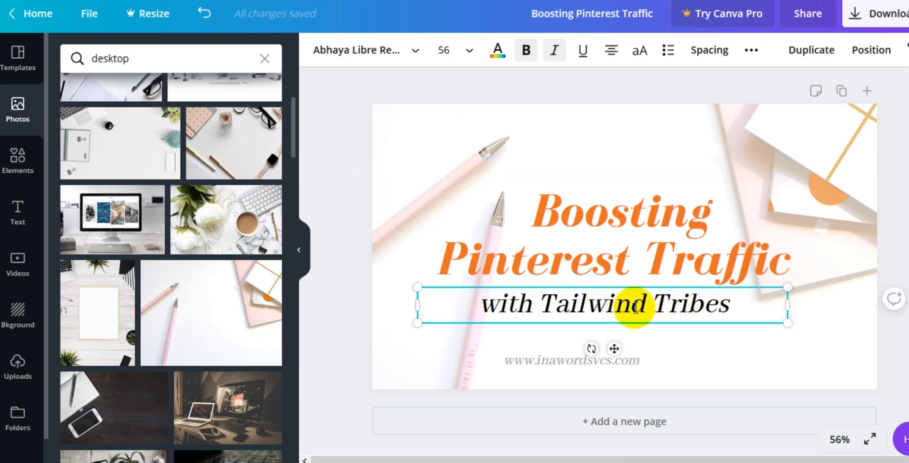
drag(725, 304, 471, 300)
click(495, 49)
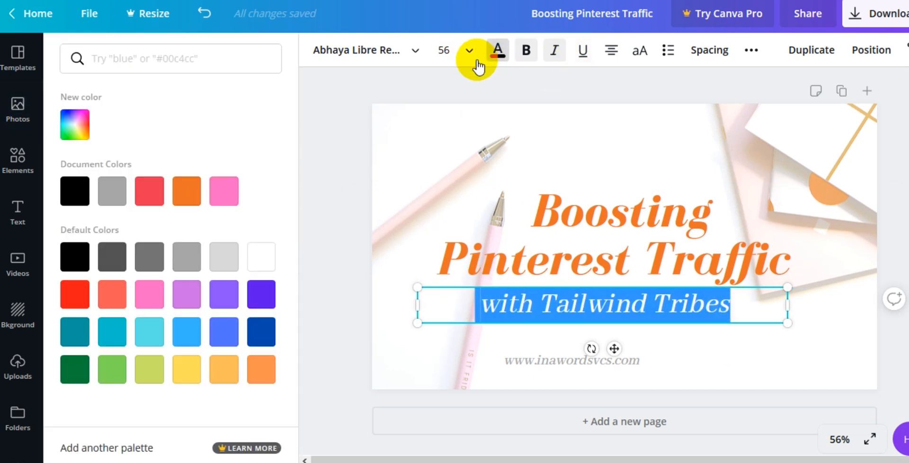
click(223, 190)
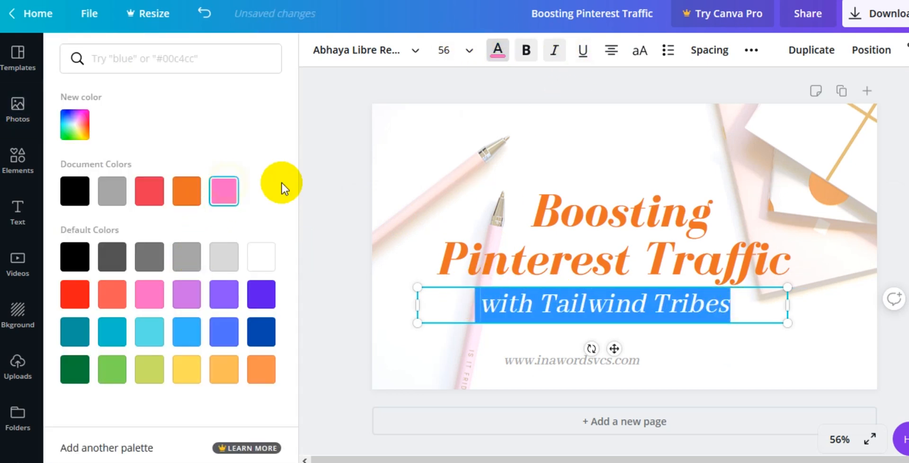
click(329, 178)
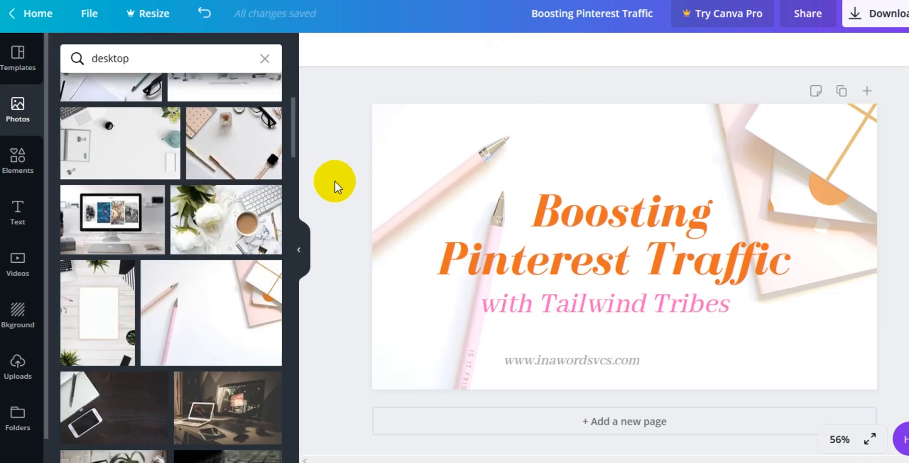
Step: Select the subtitle text again and change its color to dark gray
click(483, 307)
drag(479, 306, 732, 300)
click(497, 49)
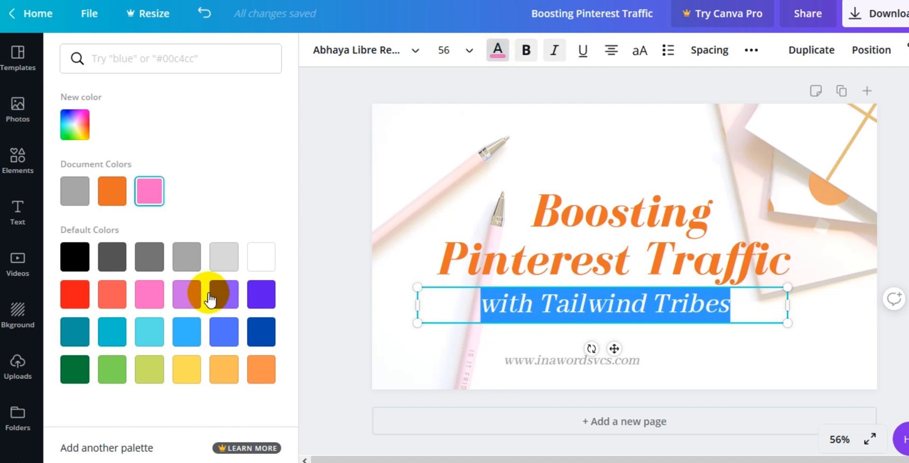
click(109, 259)
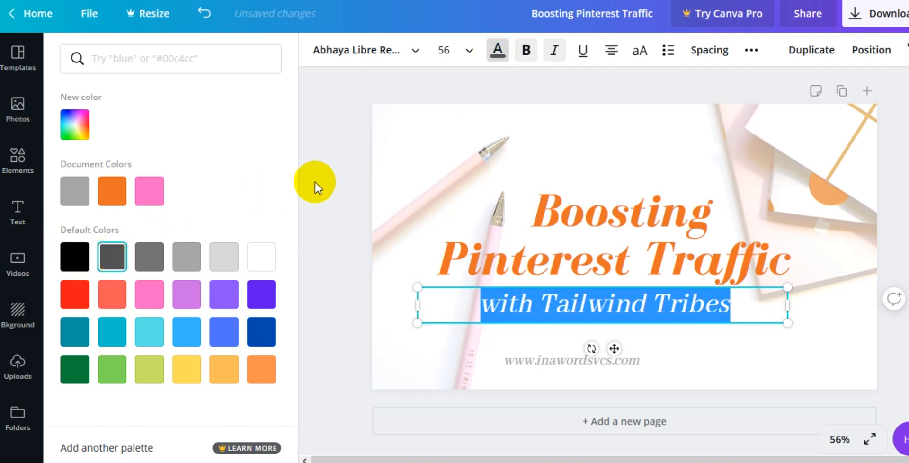
click(315, 180)
Step: Replace the background with the desktop photo of a pink notebook, glasses and watch from the search results
click(336, 206)
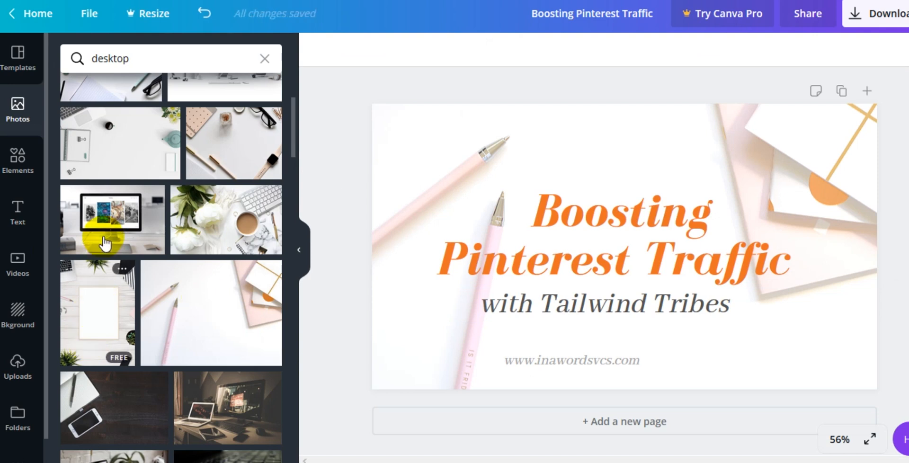
scroll(94, 240, up, 4)
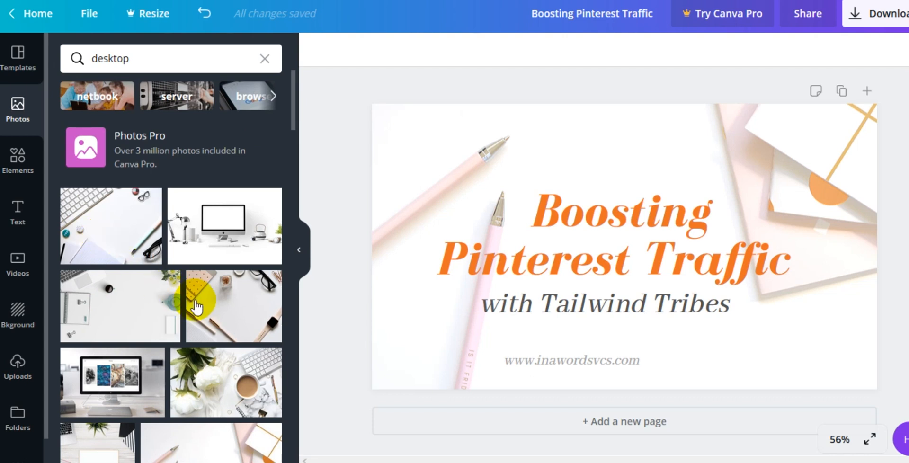
drag(213, 305, 396, 221)
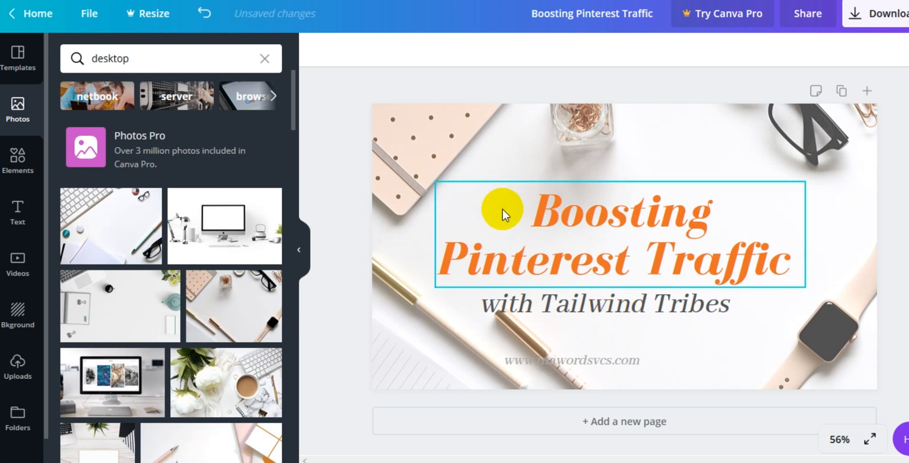
Step: Move the title and the subtitle higher on the canvas
drag(615, 217, 635, 193)
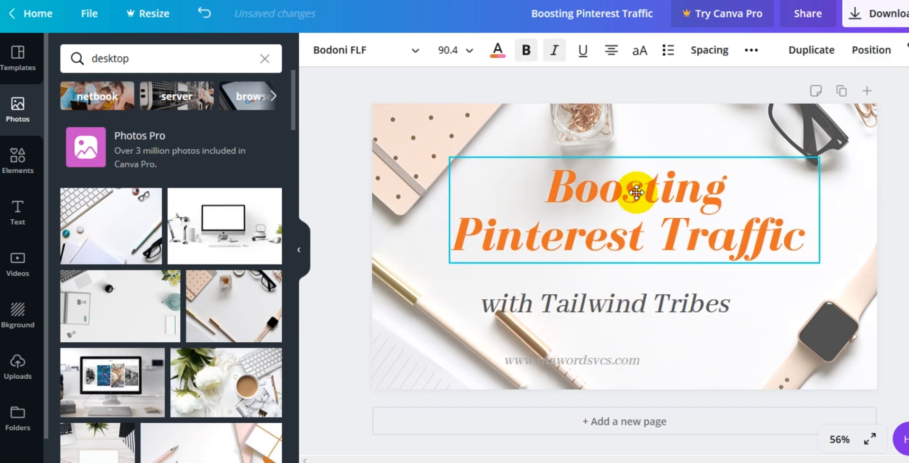
click(634, 318)
drag(635, 318, 658, 290)
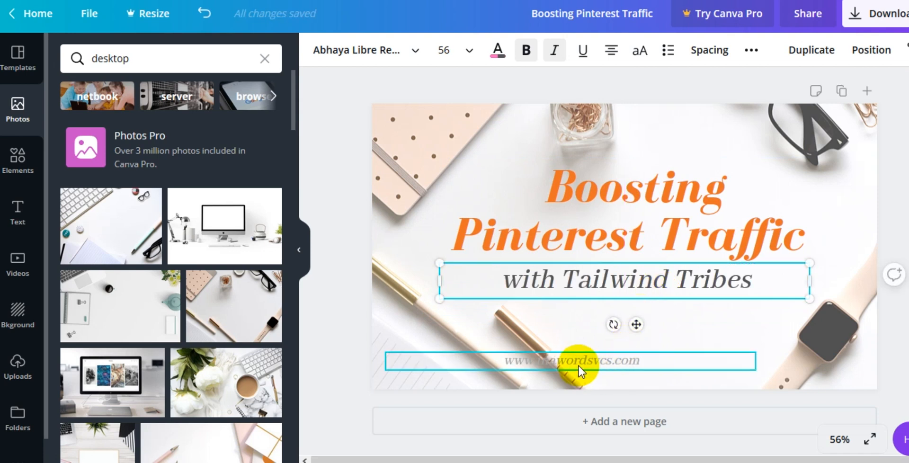
Step: Move the website URL text to the right, below the subtitle
drag(581, 368, 676, 369)
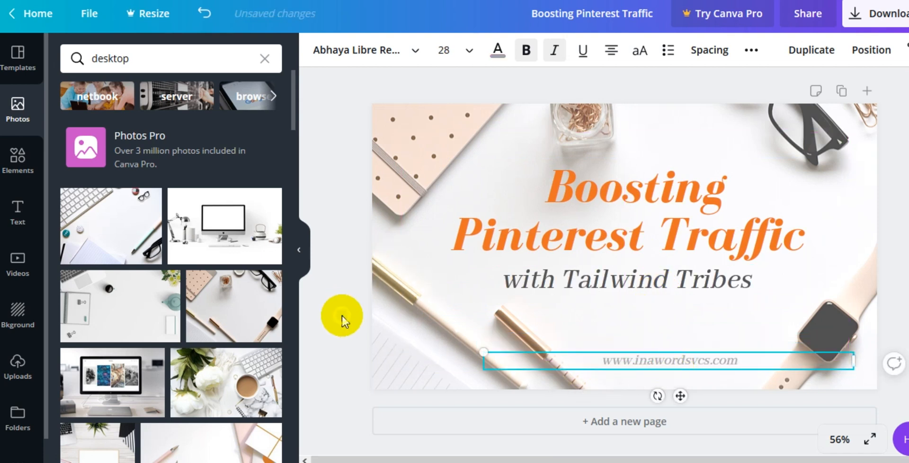
click(341, 320)
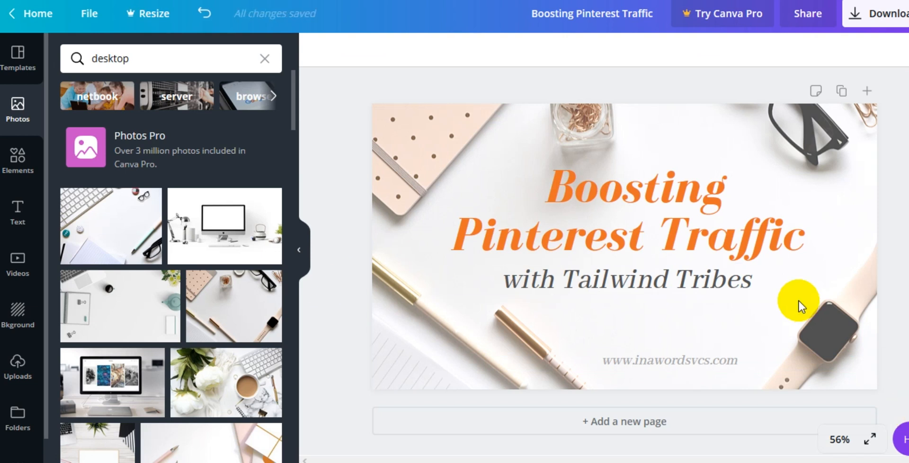
Step: Set the new background photo's transparency to 100
click(385, 145)
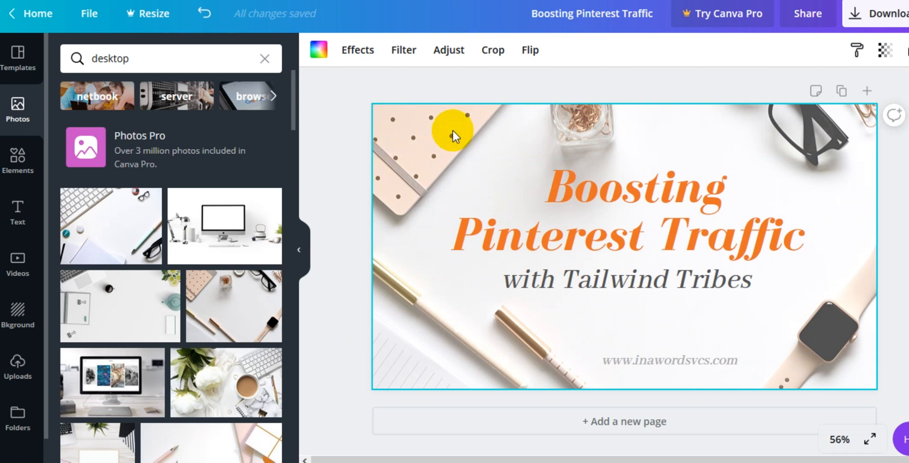
click(885, 51)
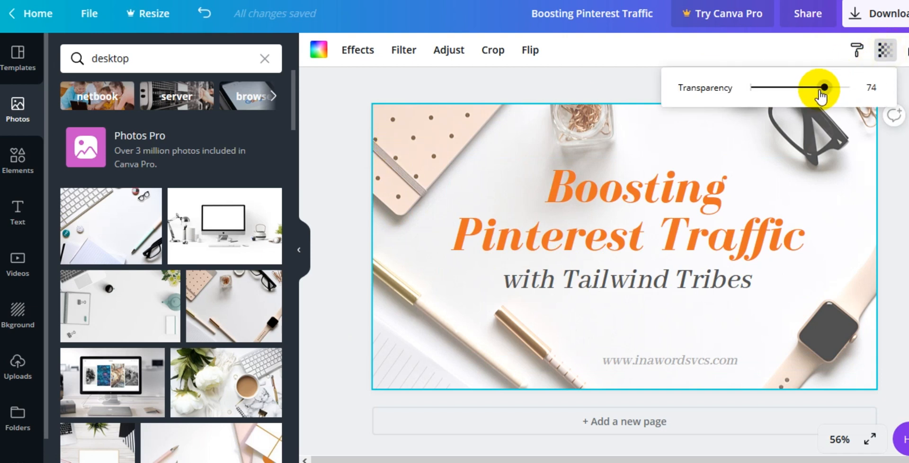
drag(824, 88, 861, 99)
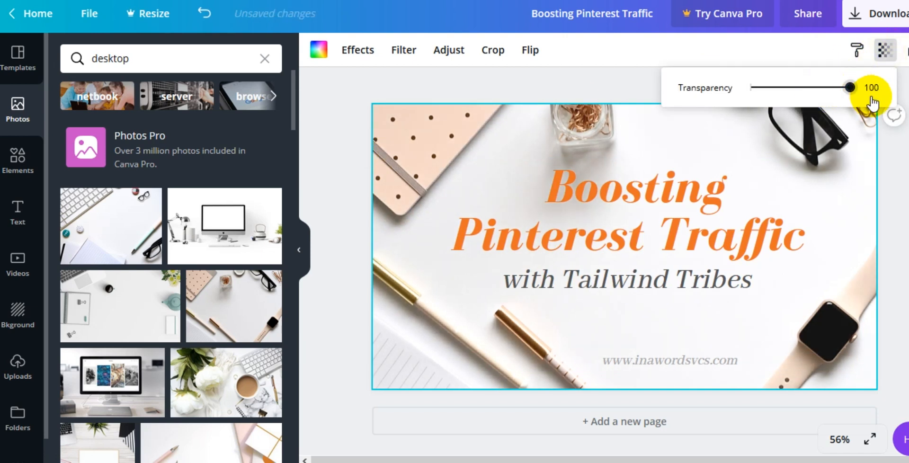
click(328, 167)
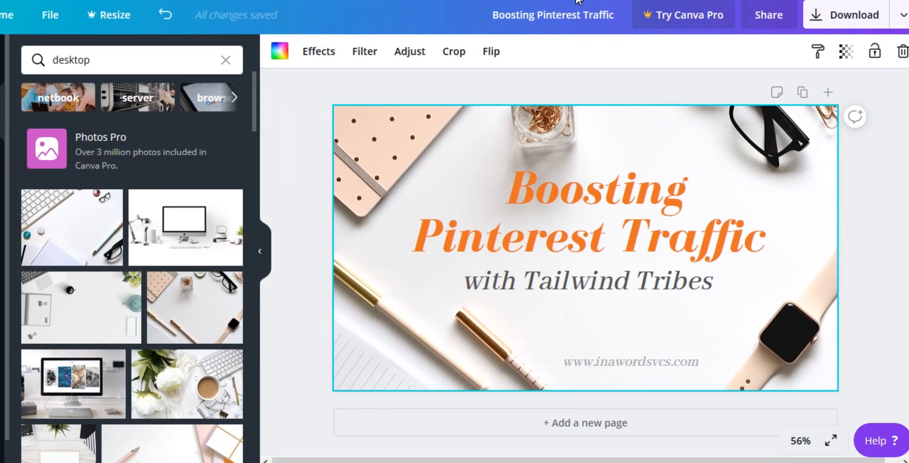
Step: Download the design as a PNG file and choose to save it
click(841, 16)
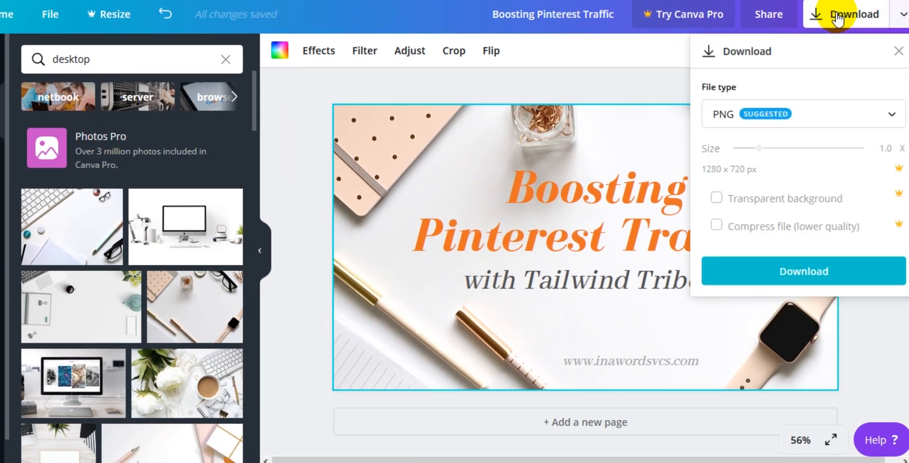
click(777, 115)
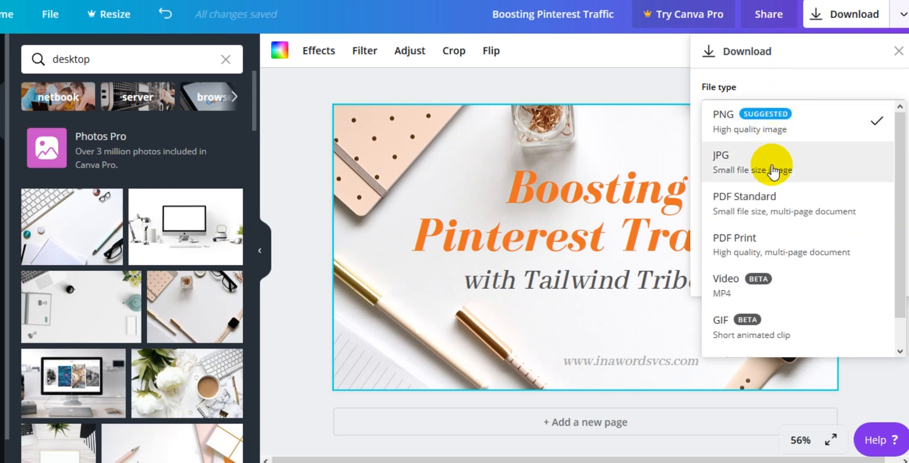
click(756, 124)
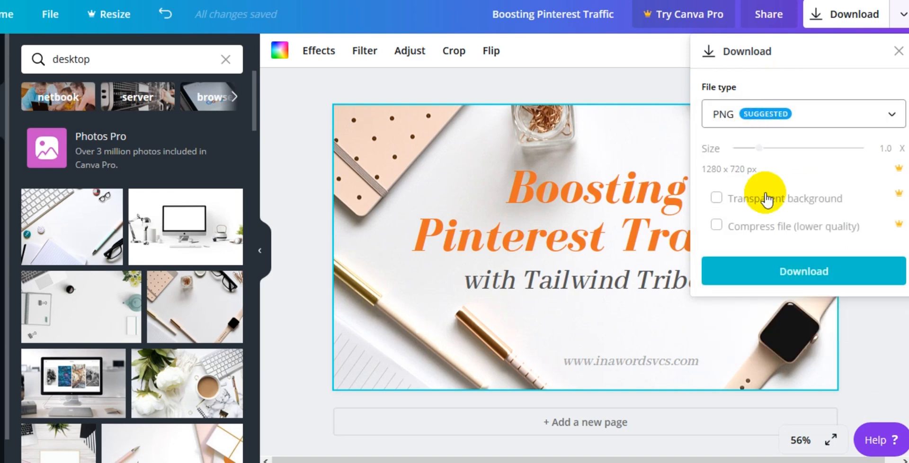
click(778, 269)
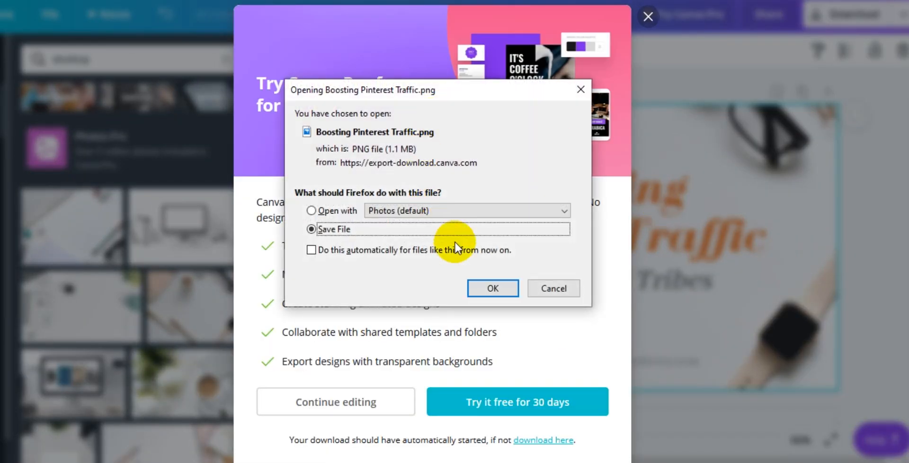
click(493, 289)
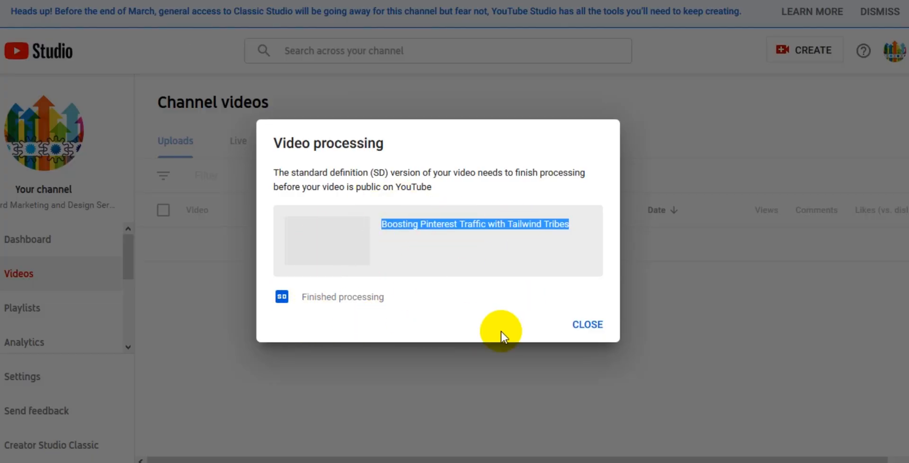
Step: In YouTube Studio, close the video processing notice and open the uploaded video's page through its details
click(585, 326)
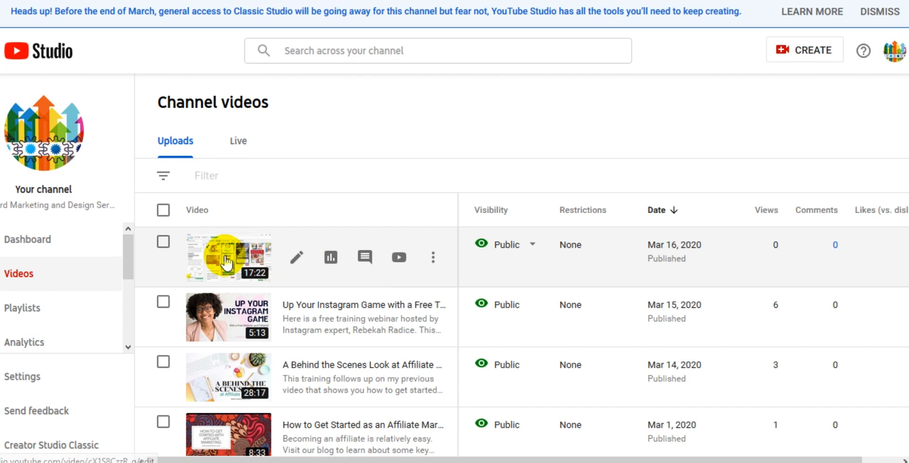
click(227, 262)
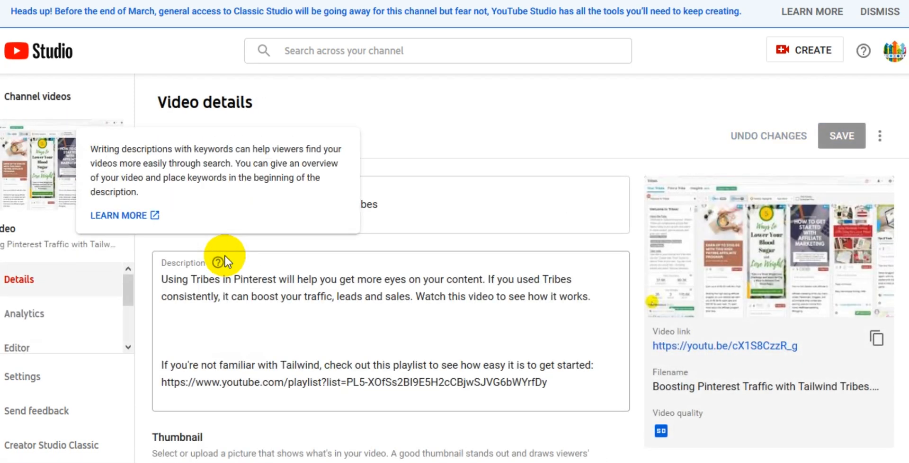
click(737, 350)
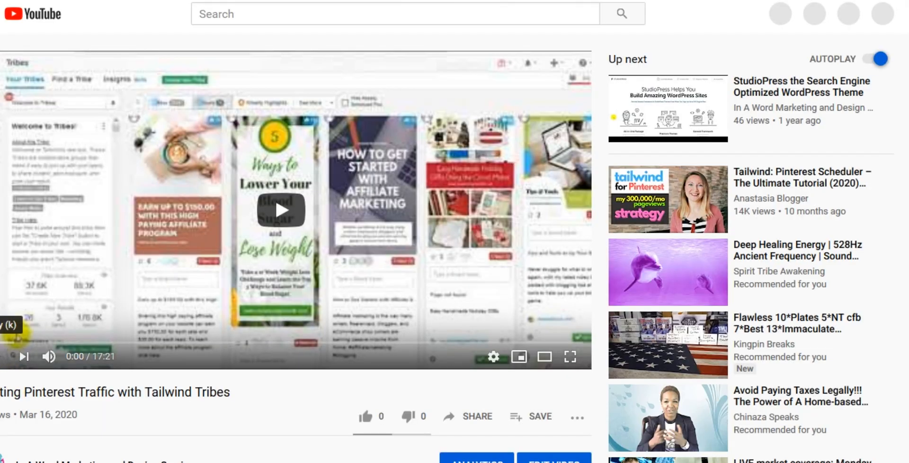
Step: Open the uploaded video's edit page in YouTube Studio from its watch page
click(17, 337)
scroll(324, 313, down, 5)
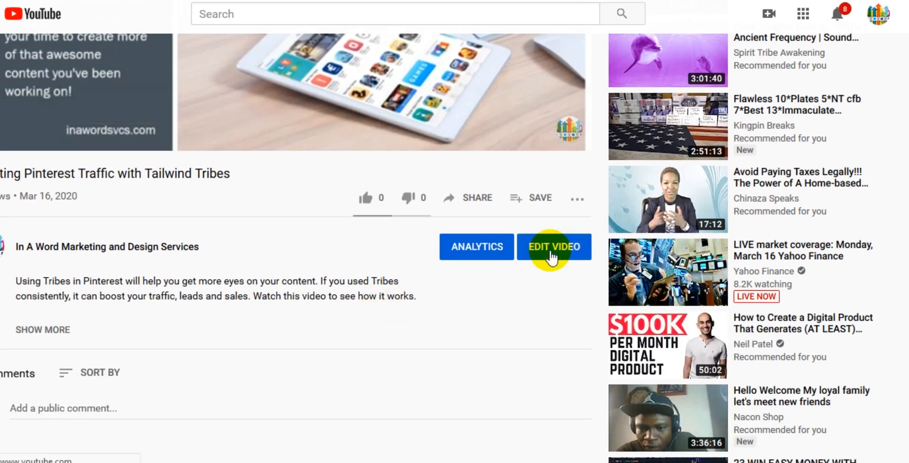
click(550, 258)
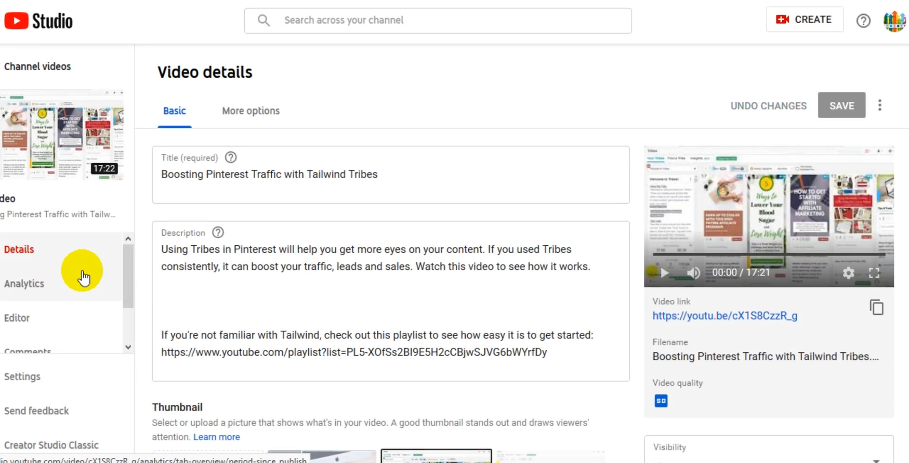
scroll(339, 281, down, 3)
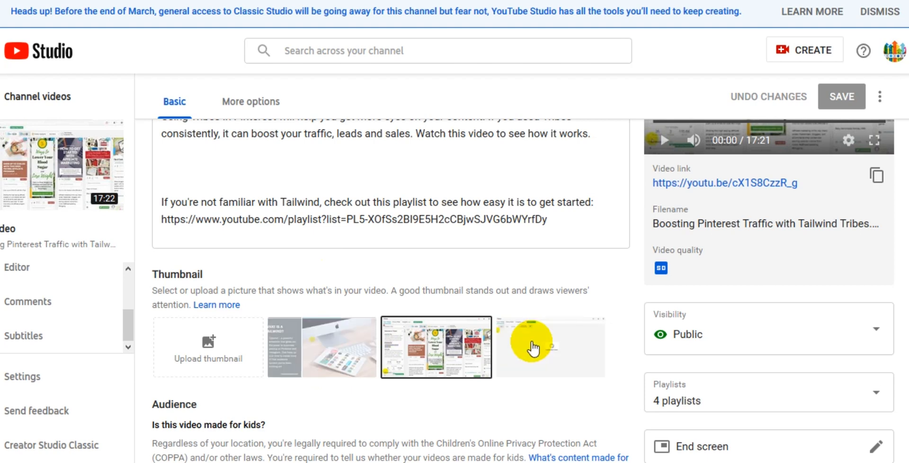
scroll(533, 349, up, 3)
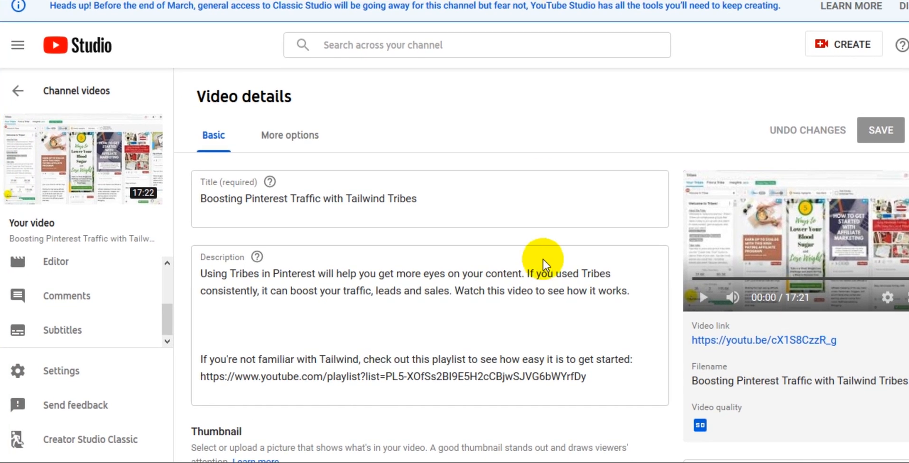
scroll(540, 264, down, 3)
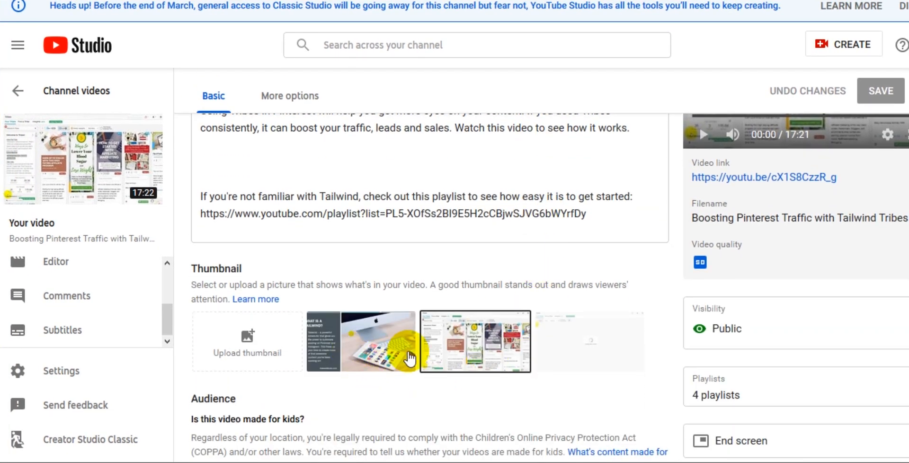
click(360, 353)
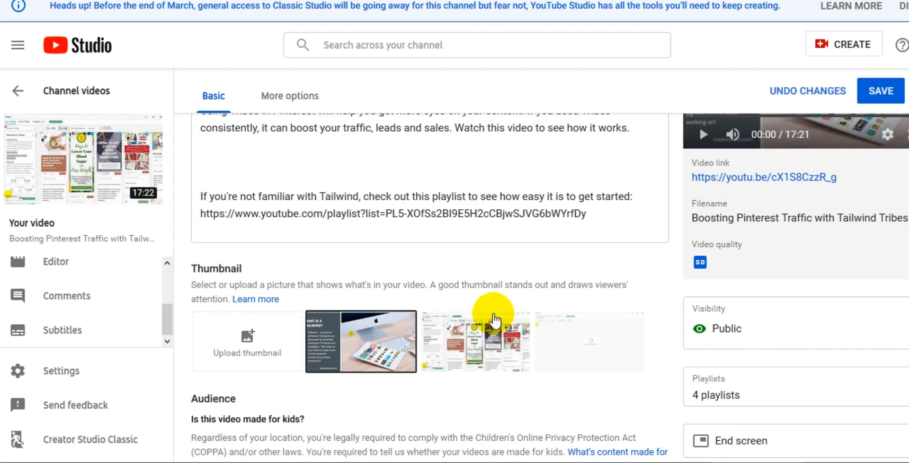
scroll(494, 314, up, 3)
scroll(494, 314, down, 3)
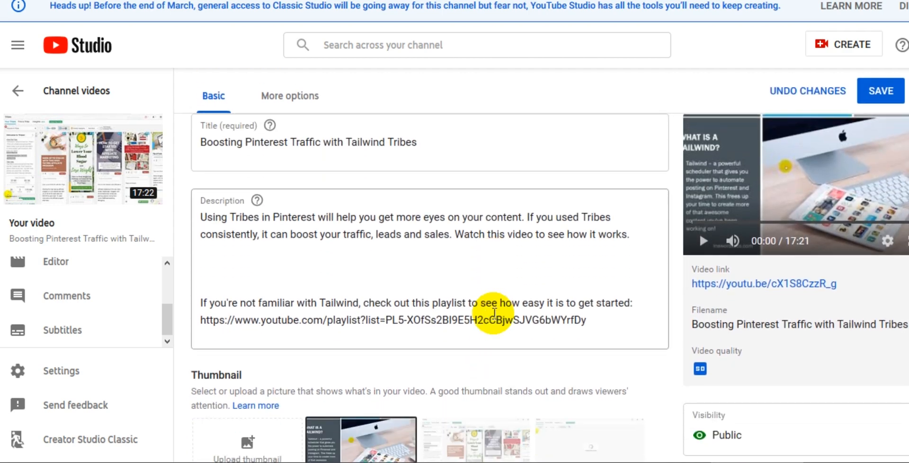
Step: Upload the 'Boosting Pinterest Traffic' image from Downloads as the custom thumbnail and save the video details
click(252, 343)
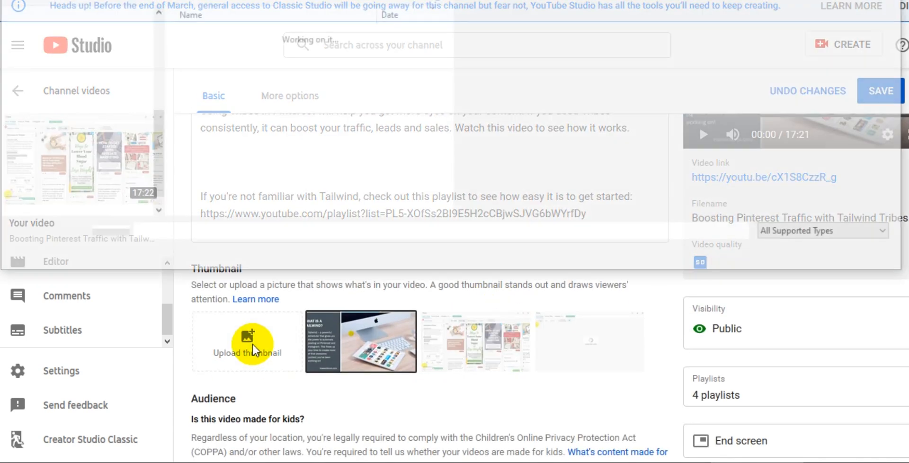
scroll(106, 79, up, 3)
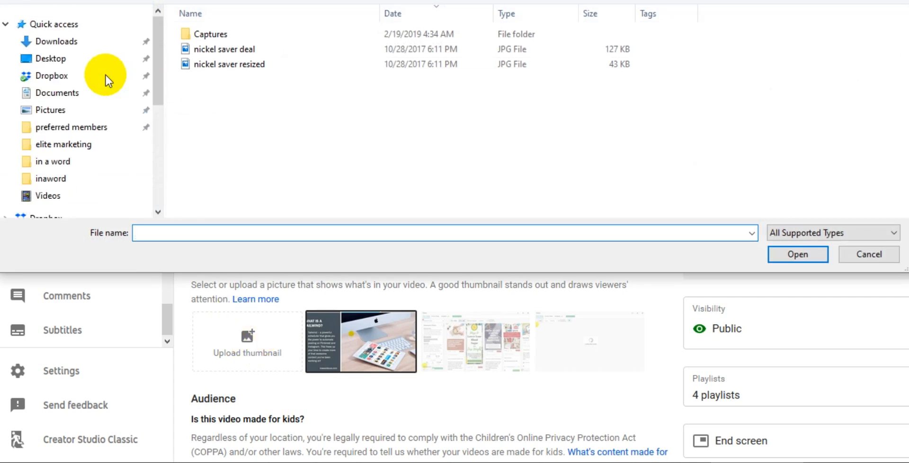
click(41, 25)
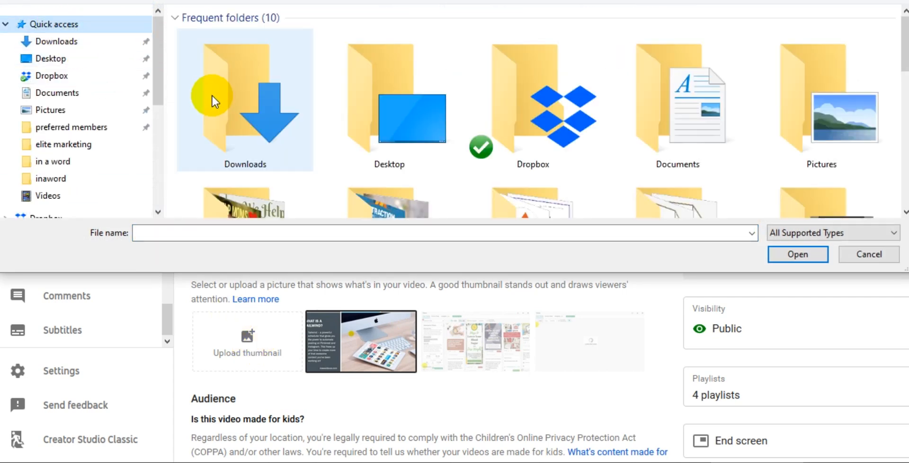
scroll(212, 159, down, 5)
click(213, 157)
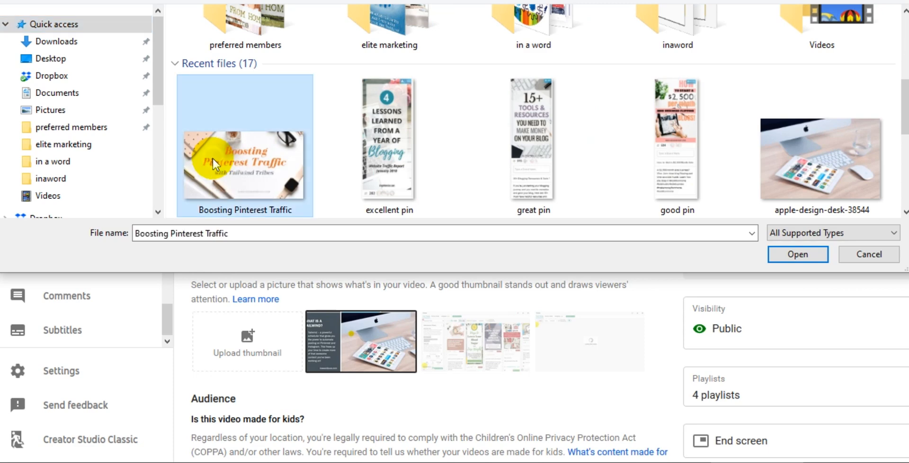
click(807, 254)
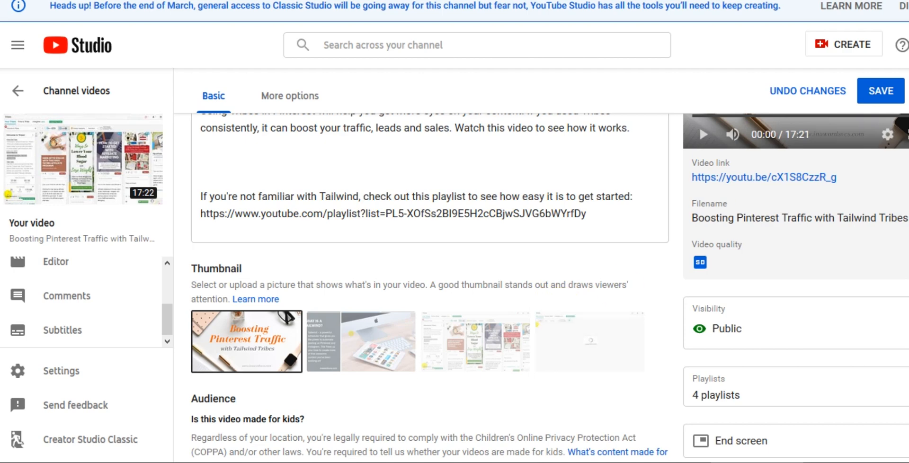
click(877, 90)
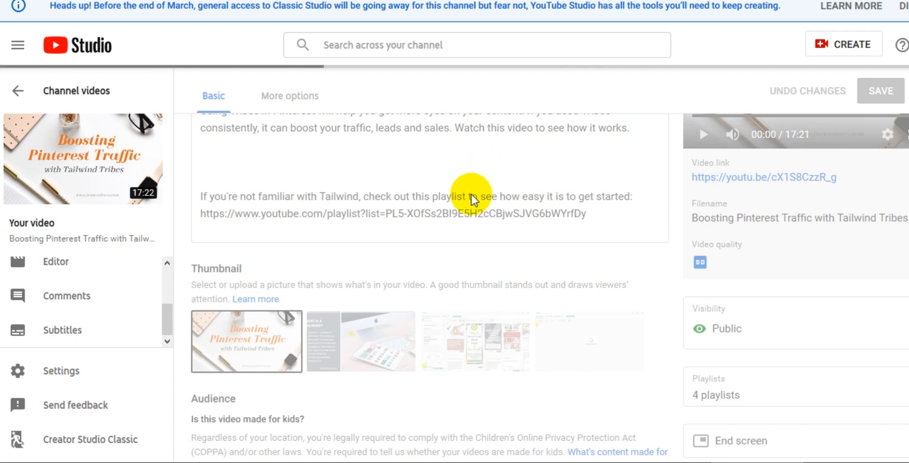
Step: In the Canva design, nudge the subtitle and main title slightly down and shift the title a little right
scroll(472, 199, up, 2)
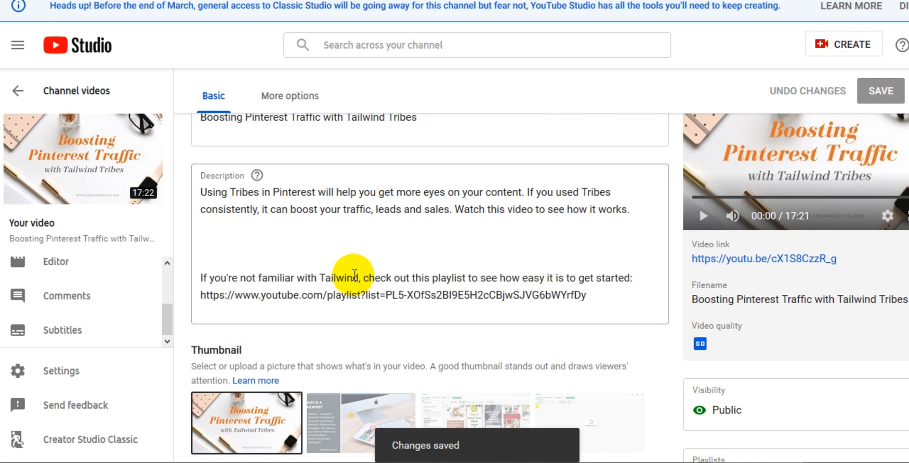
scroll(355, 276, down, 2)
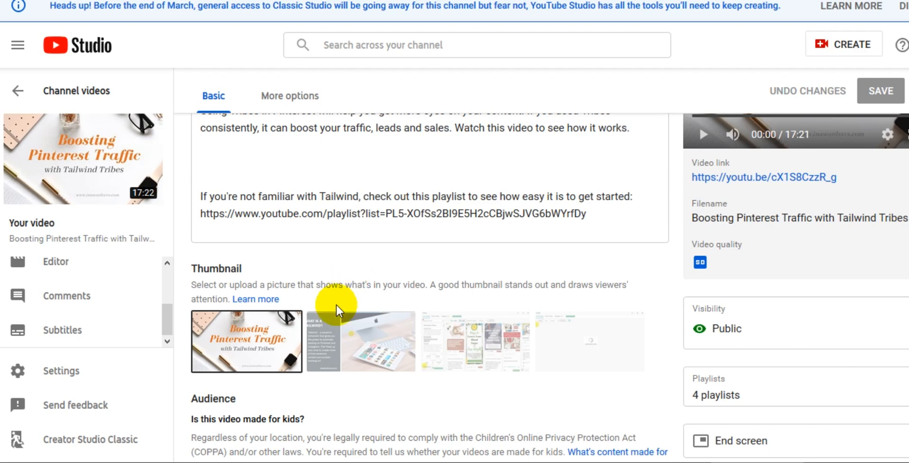
mouse_move(245, 342)
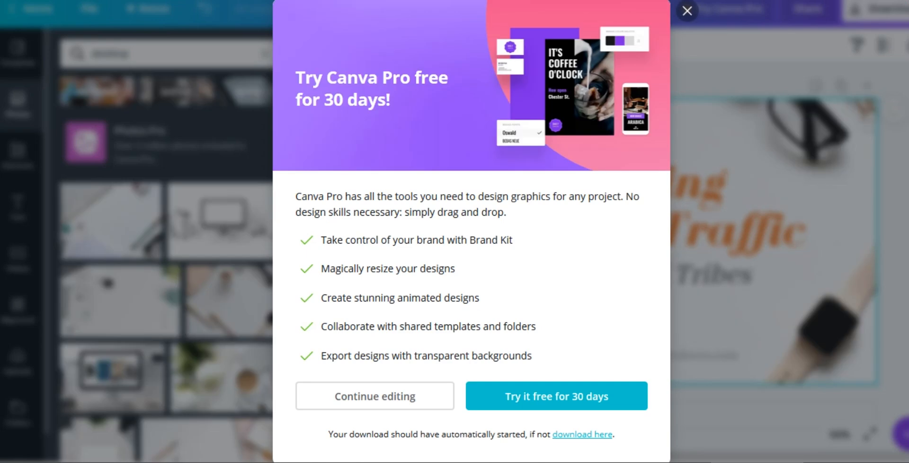
click(687, 13)
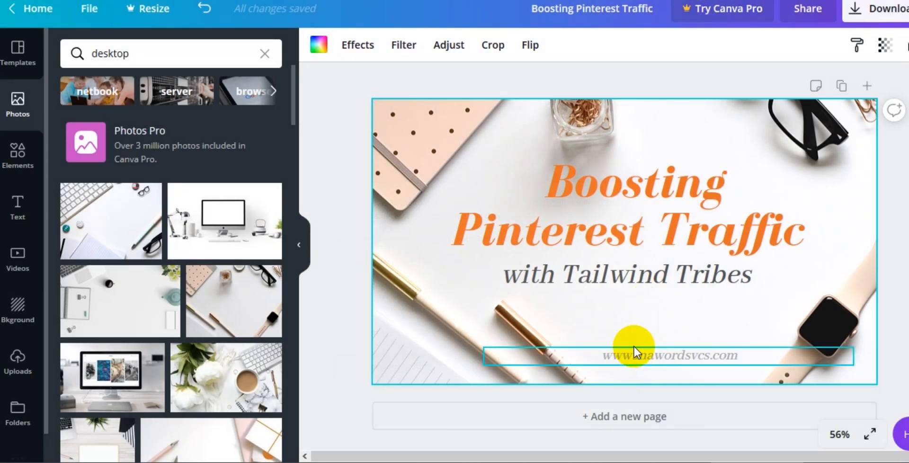
drag(608, 272, 608, 286)
mouse_move(604, 228)
mouse_down()
mouse_move(594, 219)
mouse_move(597, 236)
mouse_up()
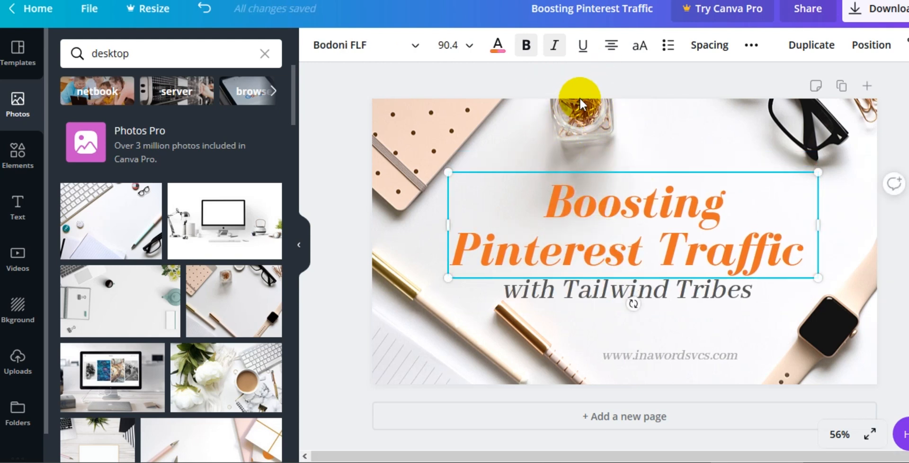
drag(566, 246, 572, 247)
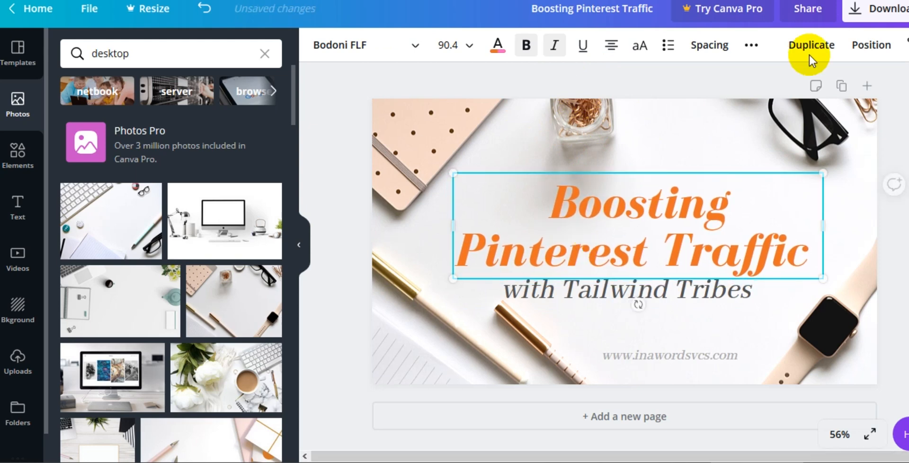
Step: Download the updated design again as a PNG, save the file, and close the upgrade prompt
click(876, 22)
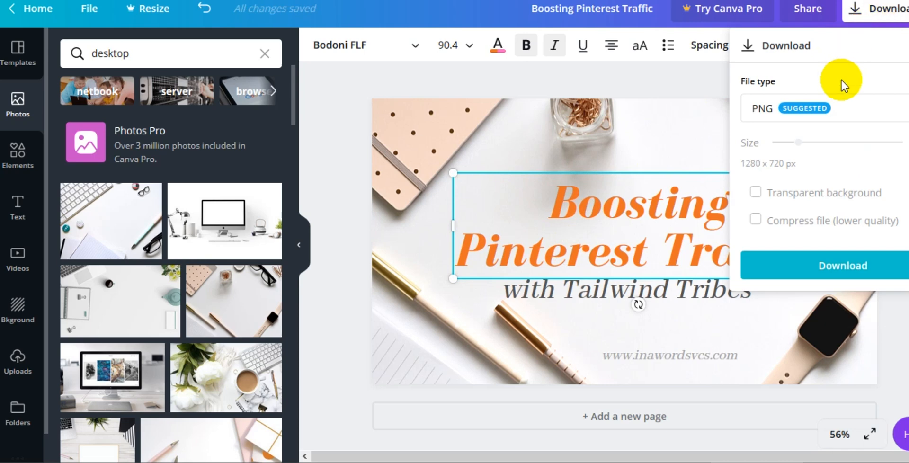
click(815, 271)
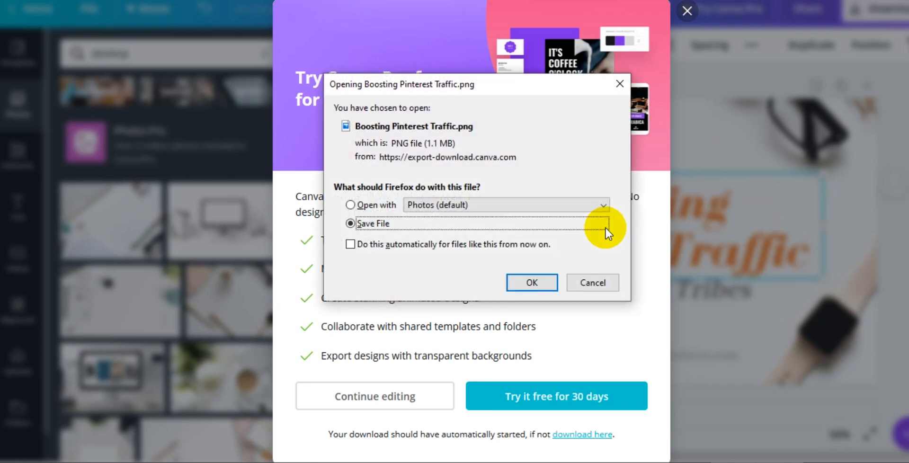
click(525, 279)
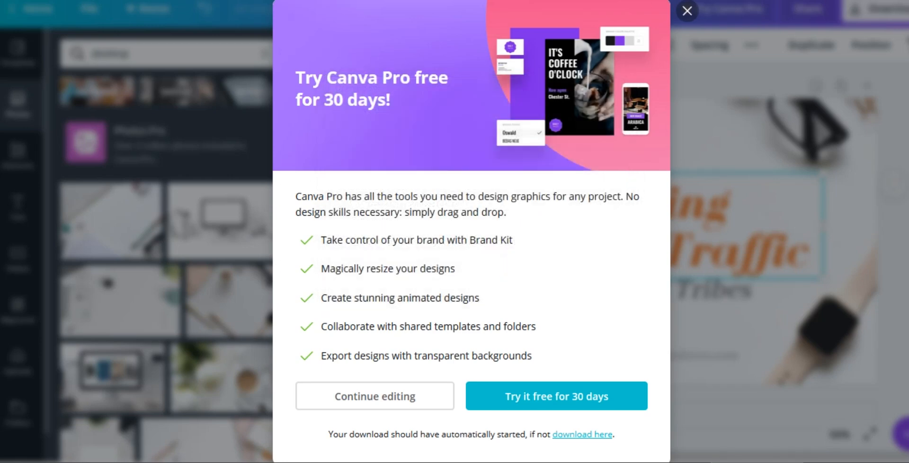
click(686, 12)
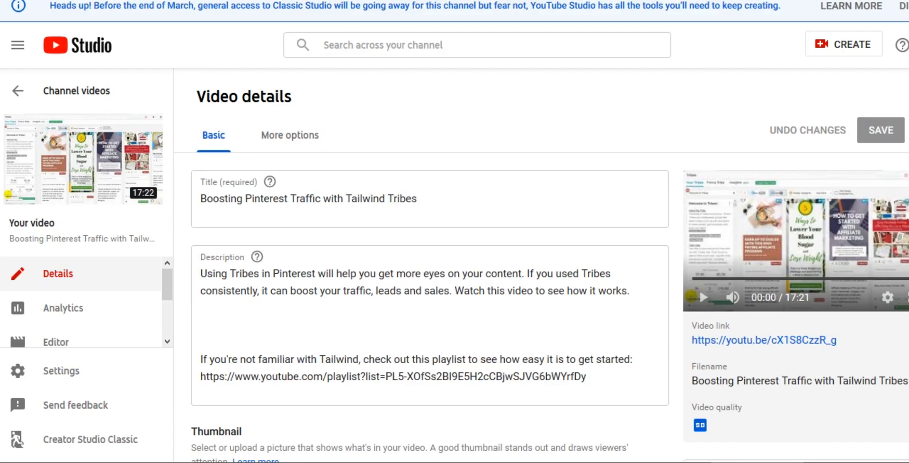
Step: Start changing the video's custom thumbnail and, in the file picker, delete the older 'Boosting Pinterest Traffic' download
scroll(391, 335, down, 3)
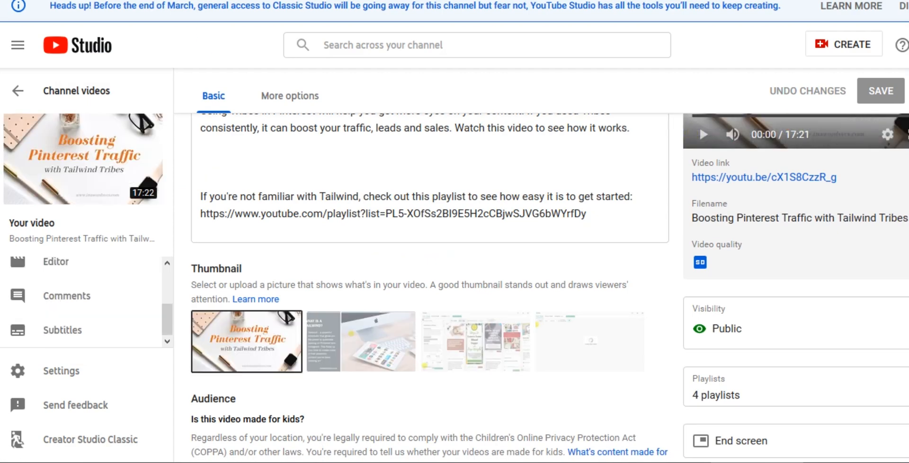
mouse_move(251, 337)
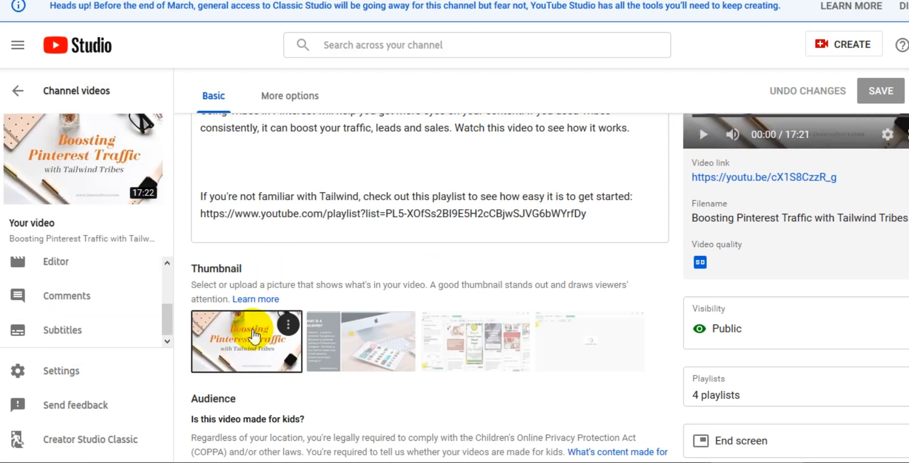
click(289, 323)
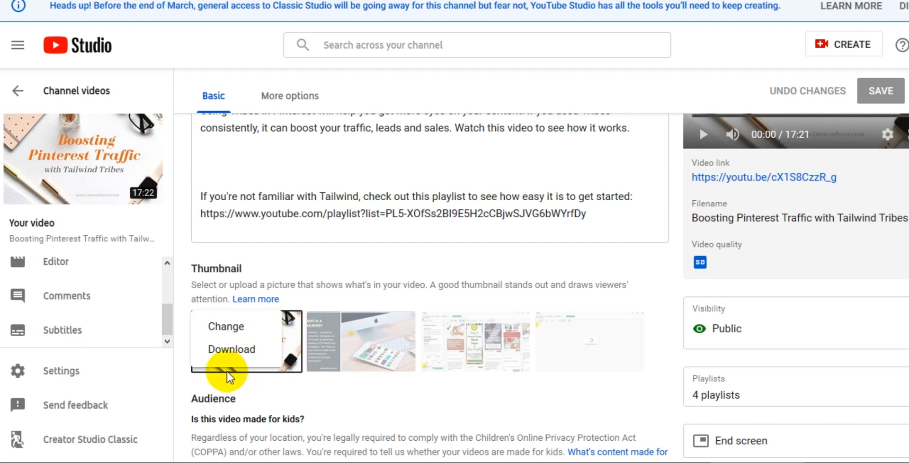
click(224, 327)
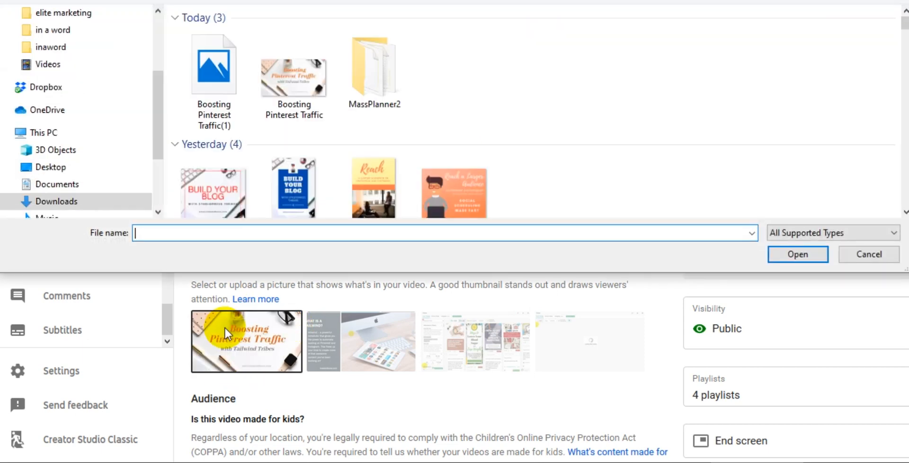
click(199, 88)
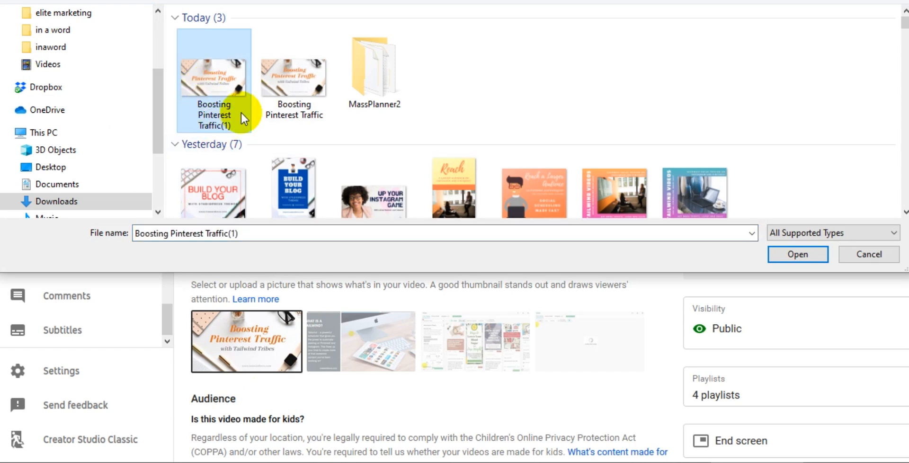
click(291, 79)
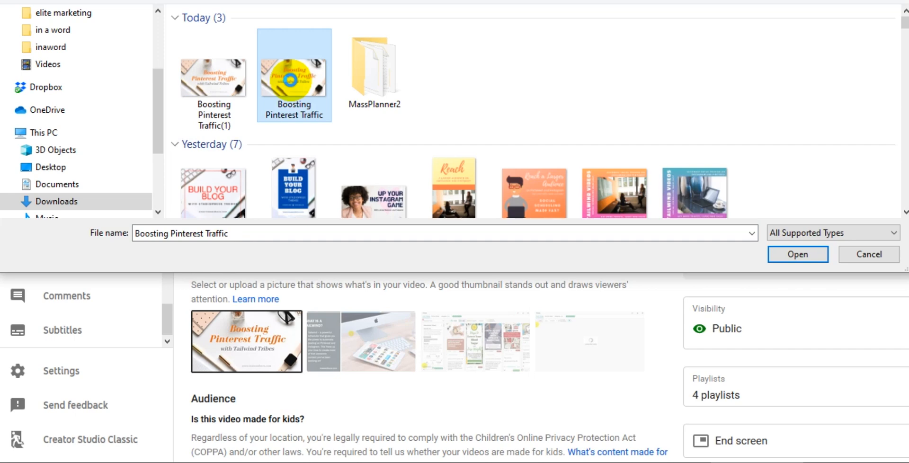
right_click(290, 79)
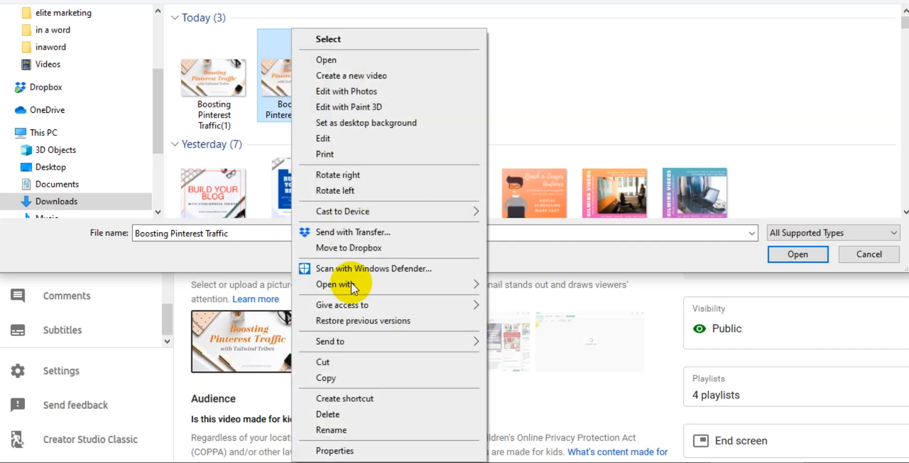
click(328, 414)
Step: Rename the file 'Boosting Pinterest Traffic(1)' to 'Boosting Pinterest Traffic'
click(204, 99)
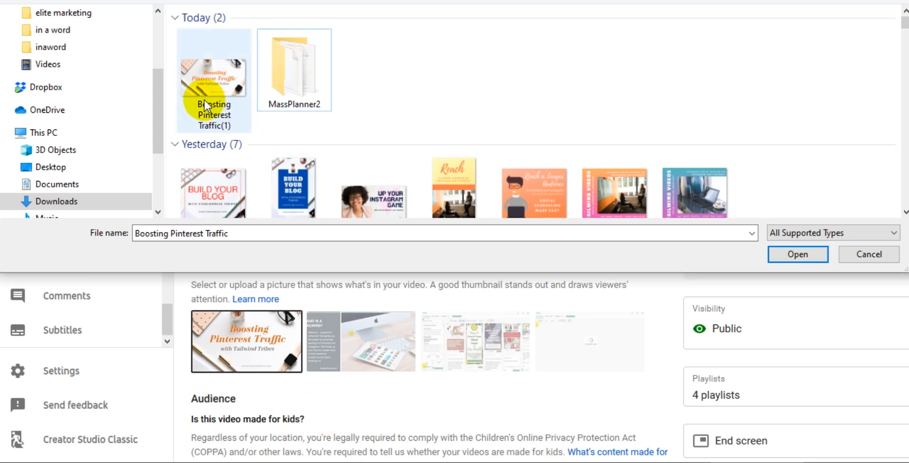
click(227, 119)
click(229, 120)
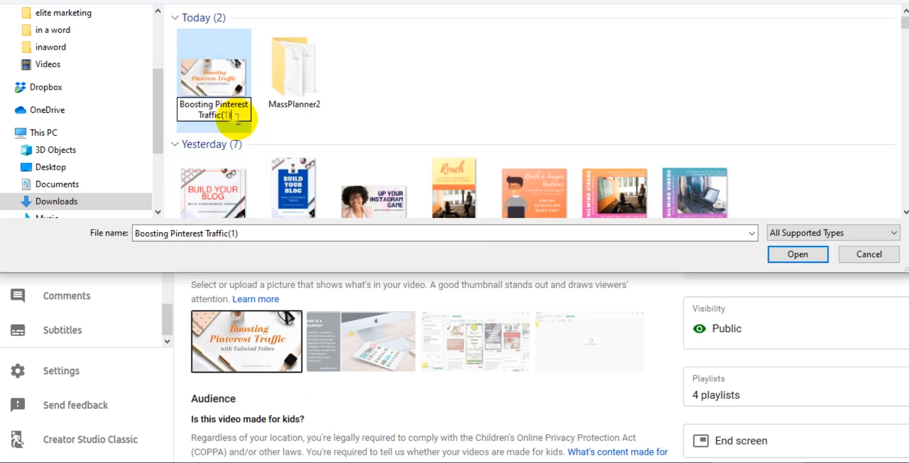
key(BackSpace)
key(BackSpace)
key(BackSpace)
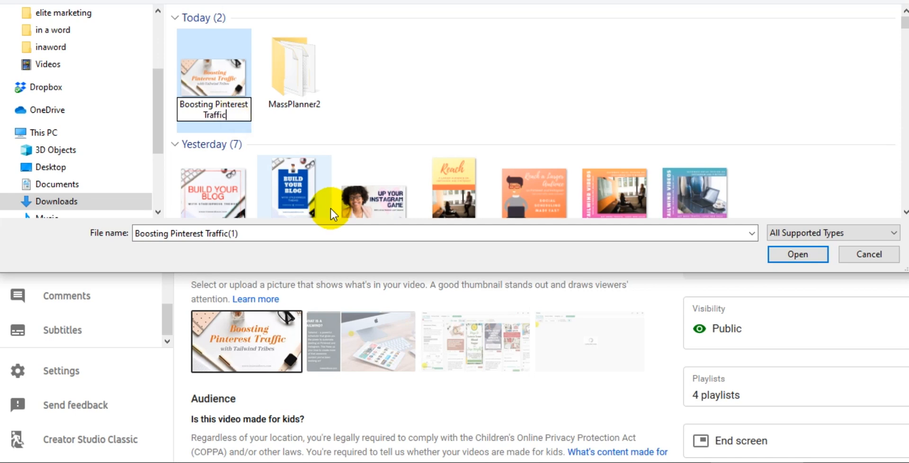
click(213, 82)
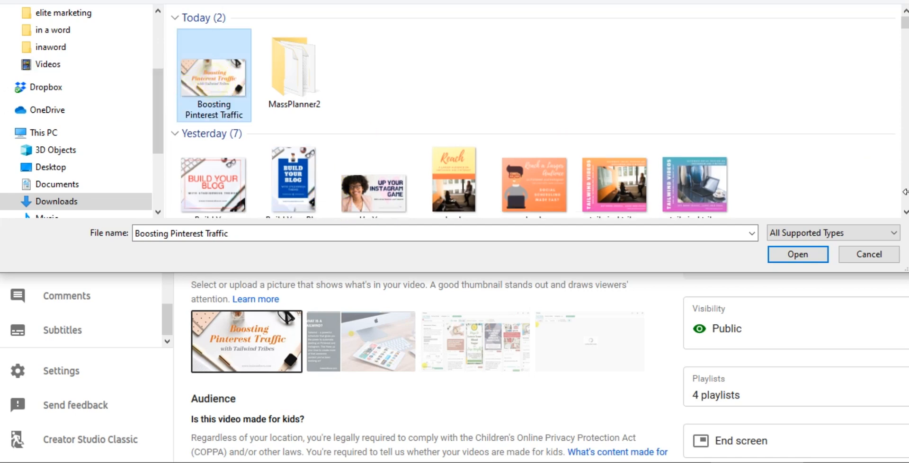
Step: Use the renamed image as the new thumbnail and save the video details
click(796, 254)
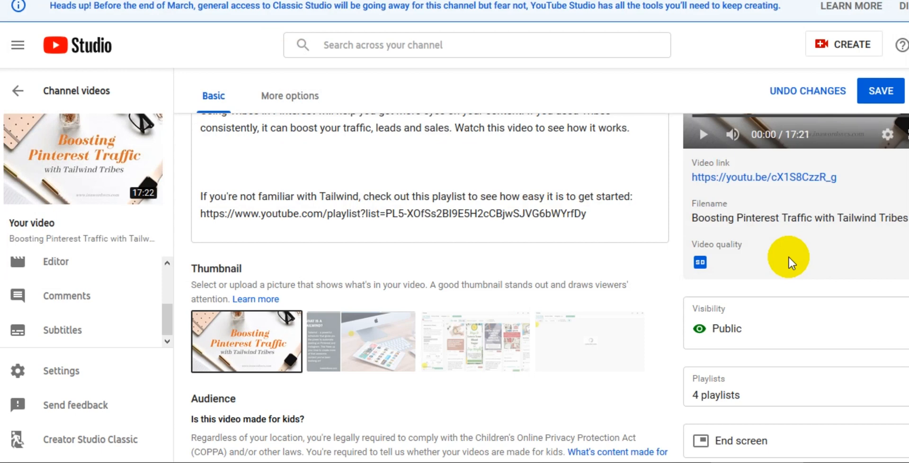
click(873, 92)
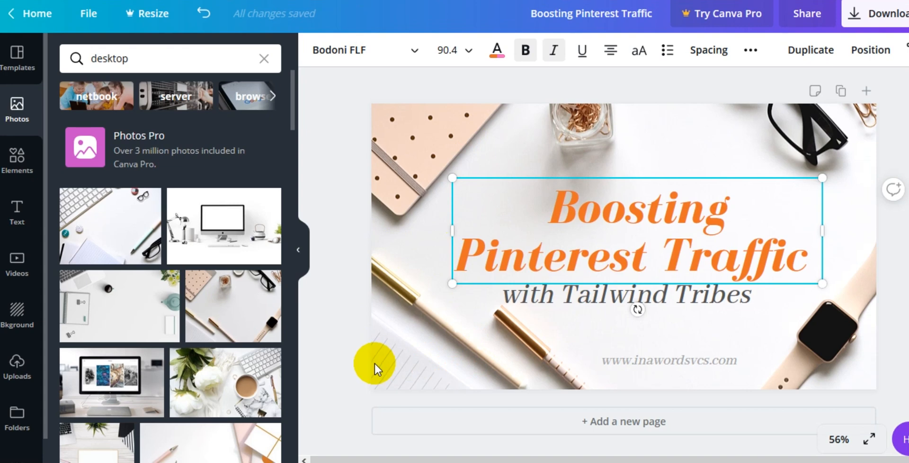
click(334, 335)
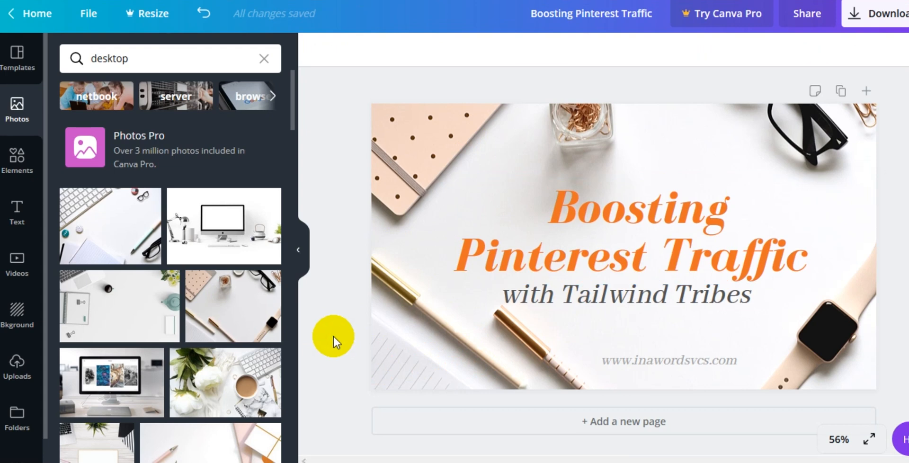